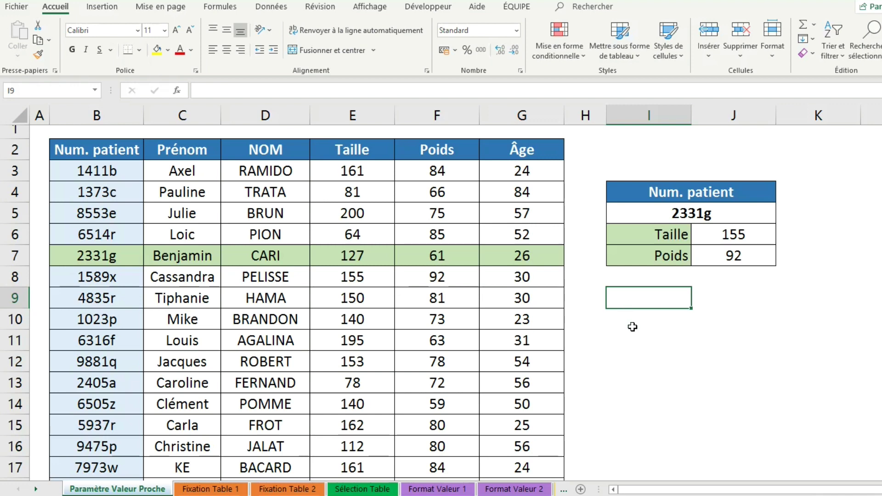
- Examine the patient number in I5 and the RECHERCHEV formulas for Taille in J6 and Poids in J7 against the source table
left_click(721, 210)
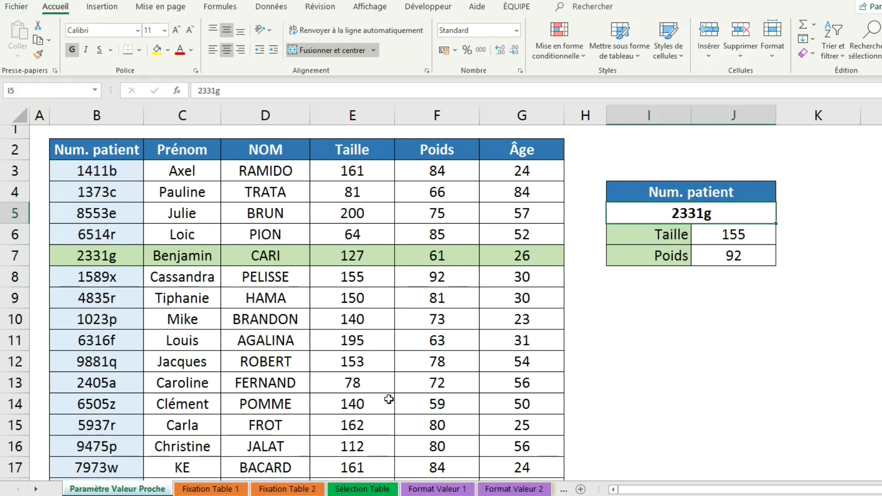
left_click(732, 234)
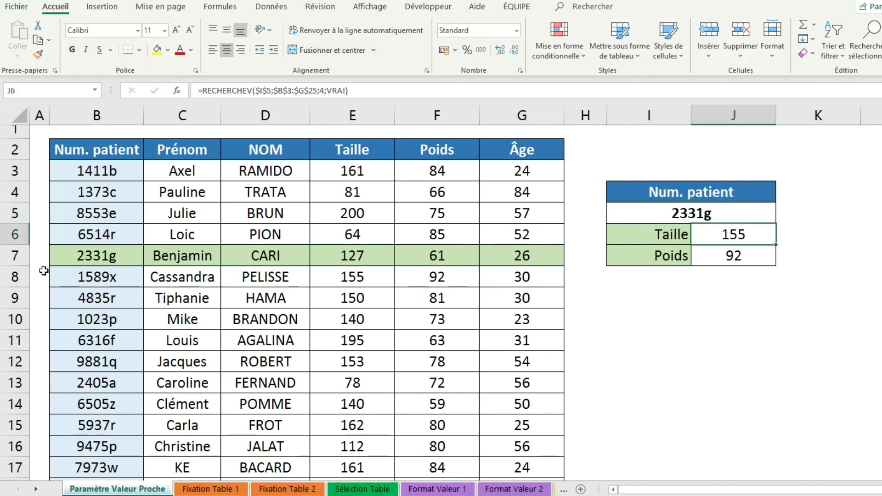
left_click(102, 265)
left_click(741, 235)
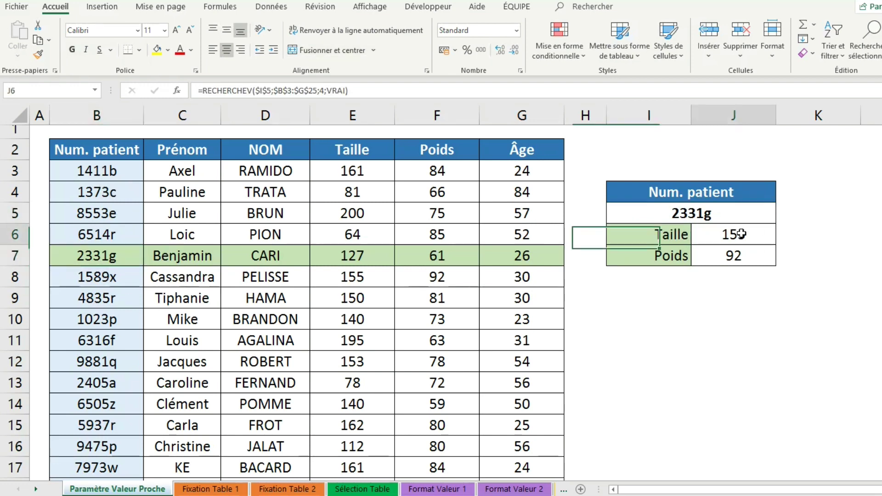
left_click(741, 258)
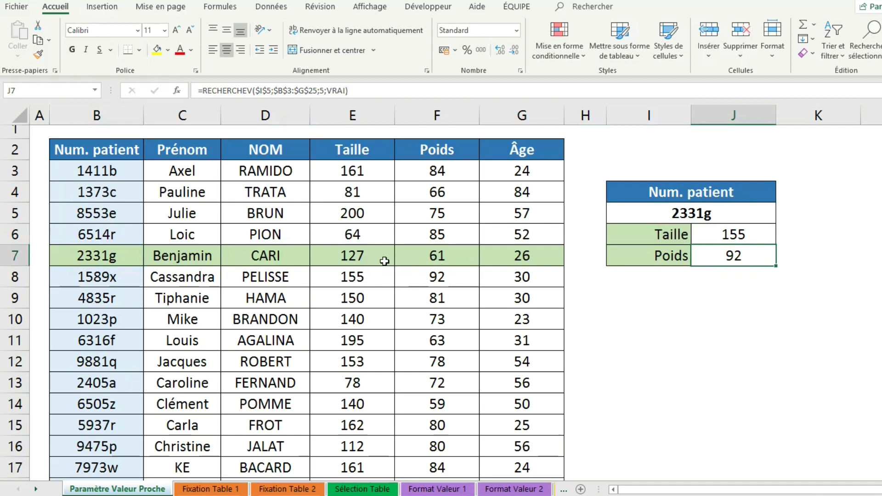
left_click(715, 235)
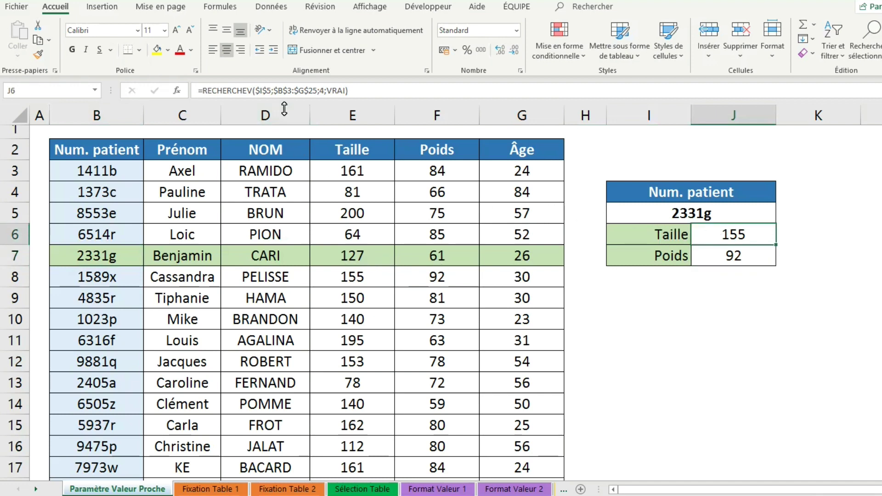
double_click(715, 234)
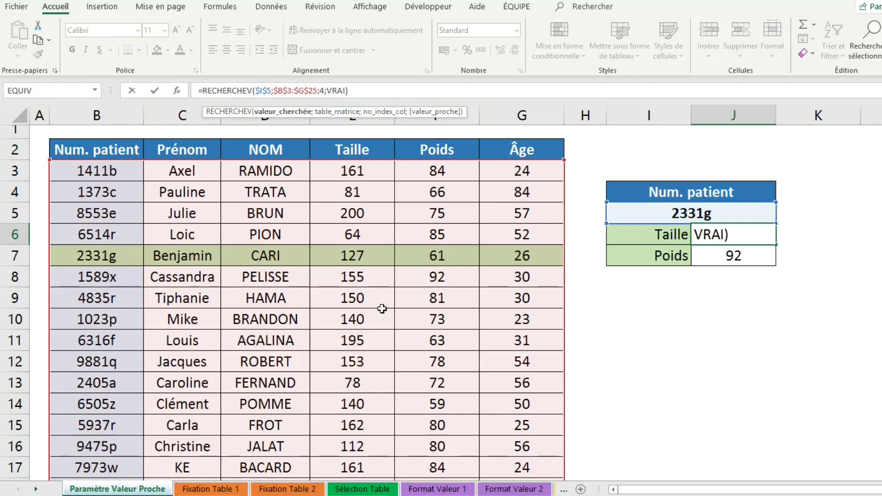
left_click(725, 253)
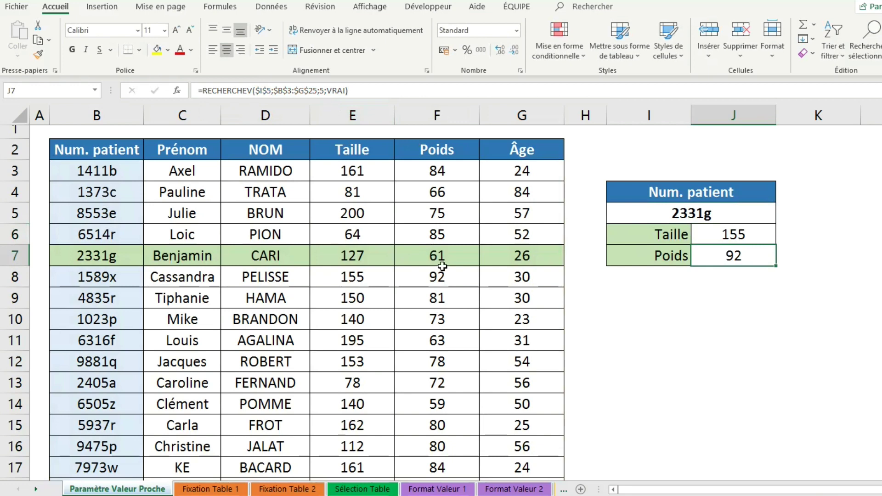
left_click(766, 236)
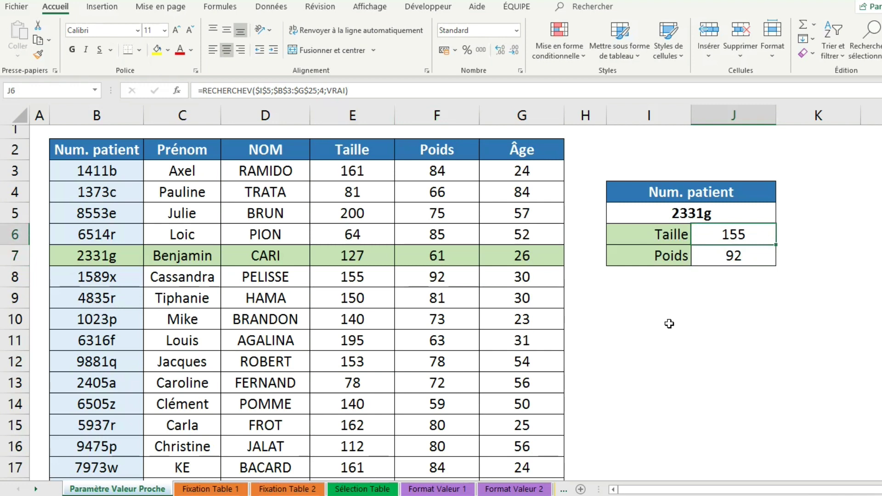
left_click(677, 213)
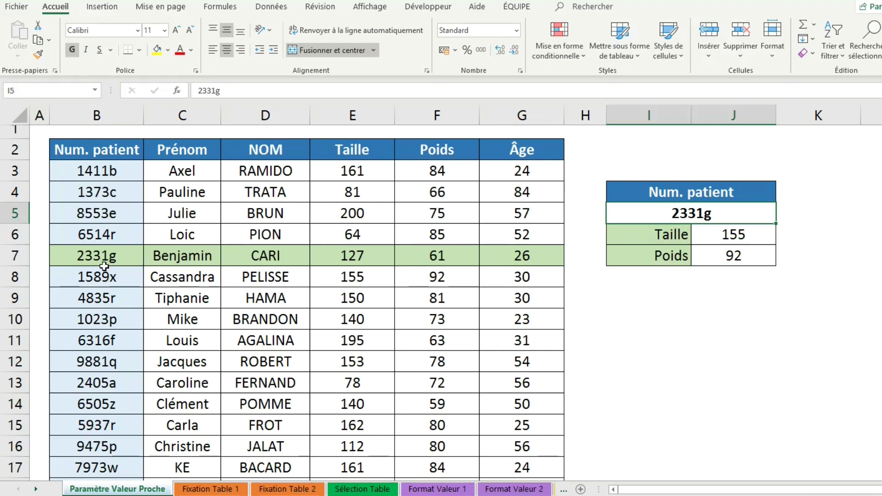
- Set the valeur_proche argument of the Taille RECHERCHEV formula in J6 to 0, and check the patient's Taille and Poids in the source table
left_click(730, 235)
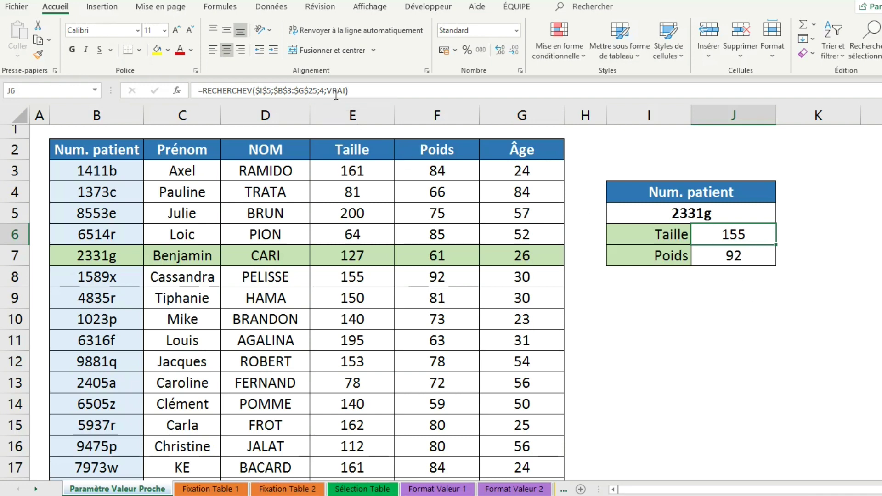
left_click_drag(328, 91, 350, 99)
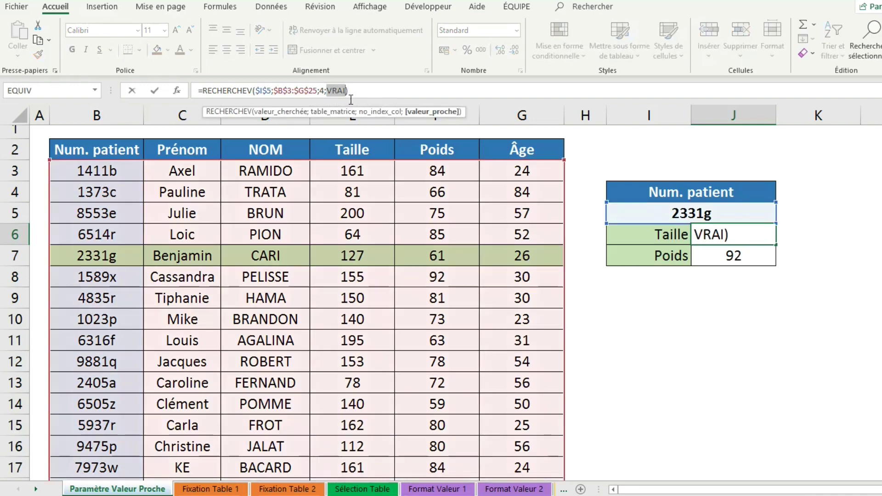
type("FAUX")
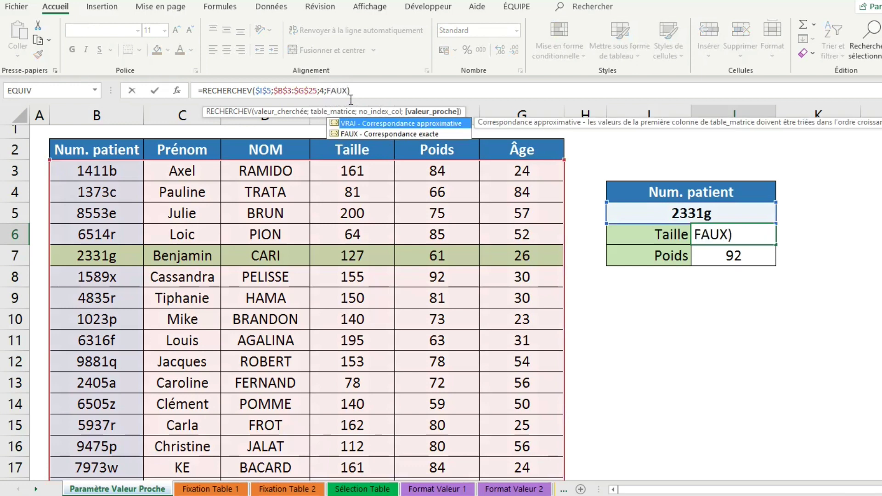
key("BackSpace")
key("BackSpace")
key("BackSpace")
key("BackSpace")
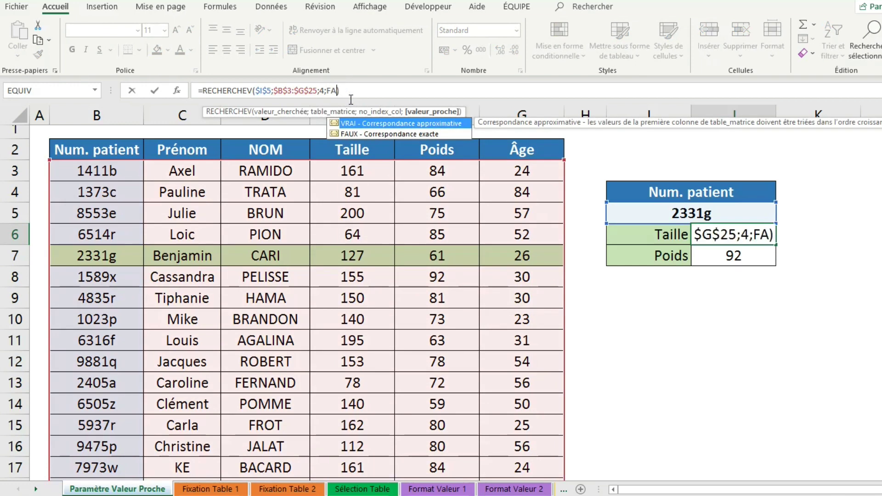
type("0")
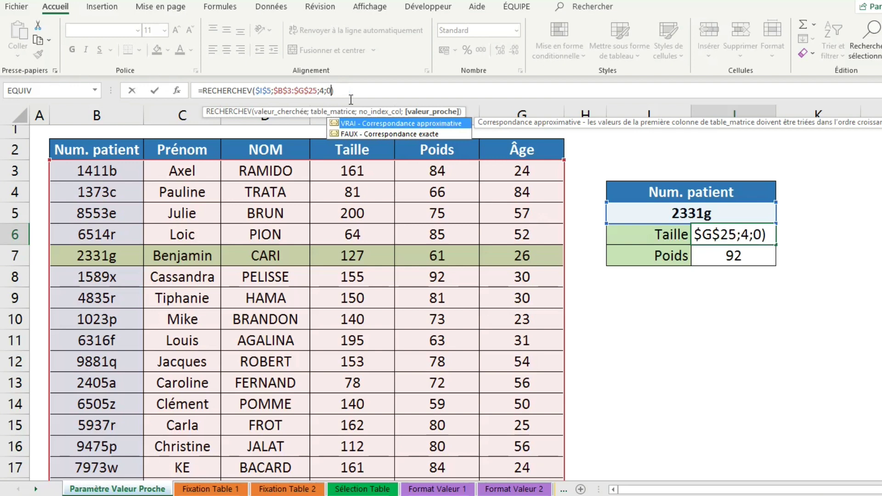
key("Return")
left_click(351, 266)
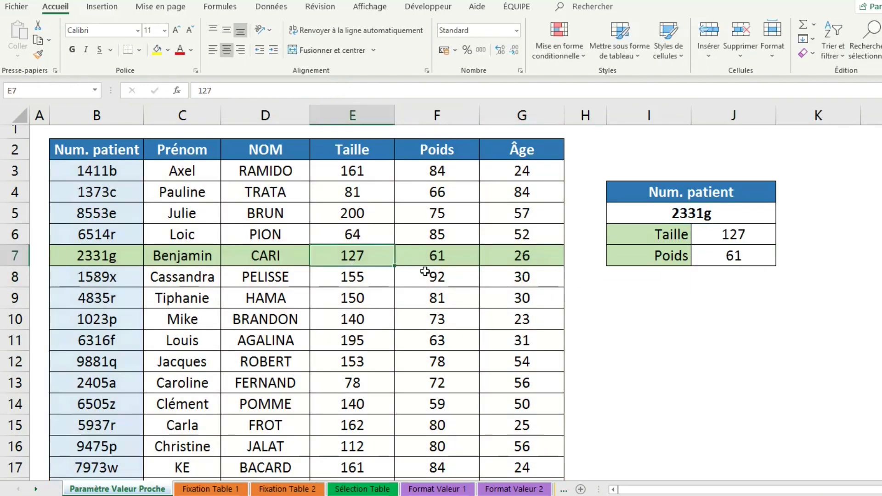
left_click(440, 266)
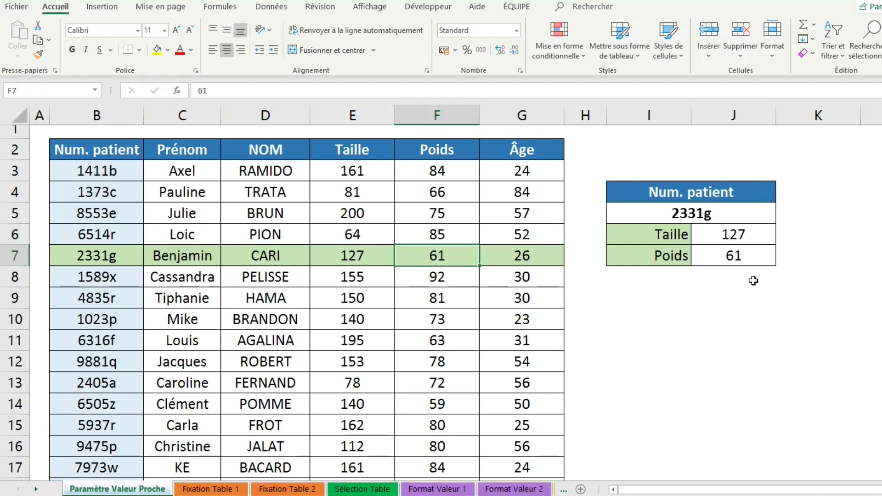
- On the Fixation Table 2 sheet, examine the Immat list and the RECHERCHEV formulas in the Type column, including C3, C6 and C9
key("ctrl+Page_Down")
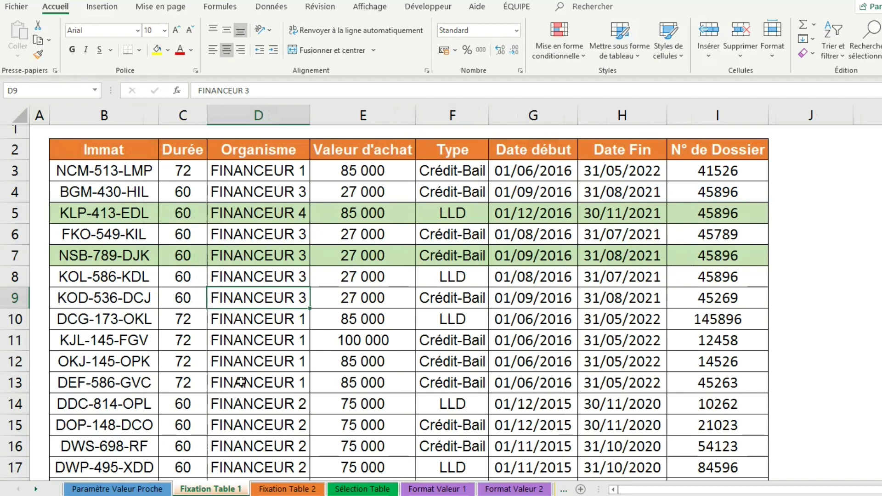
left_click(287, 488)
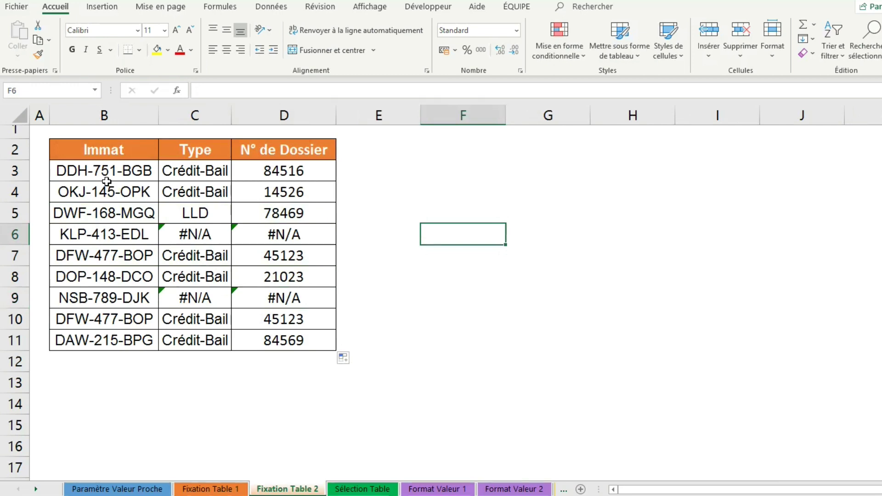
left_click_drag(98, 174, 128, 341)
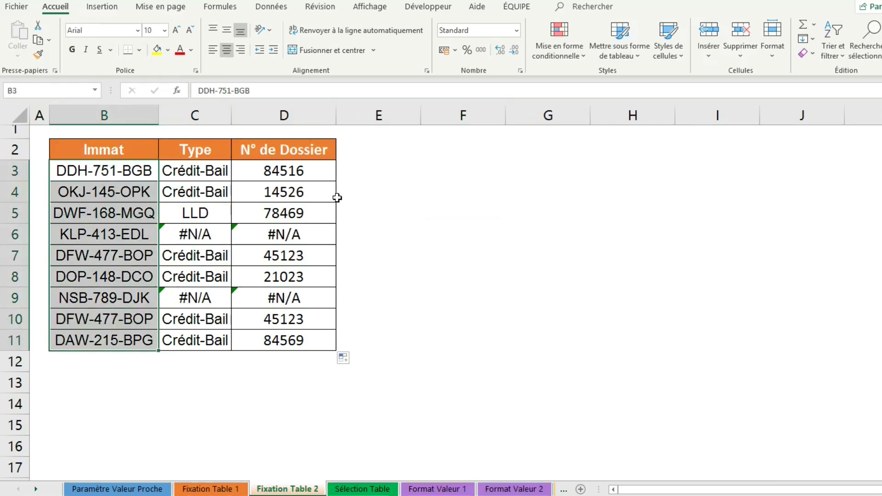
left_click(112, 239)
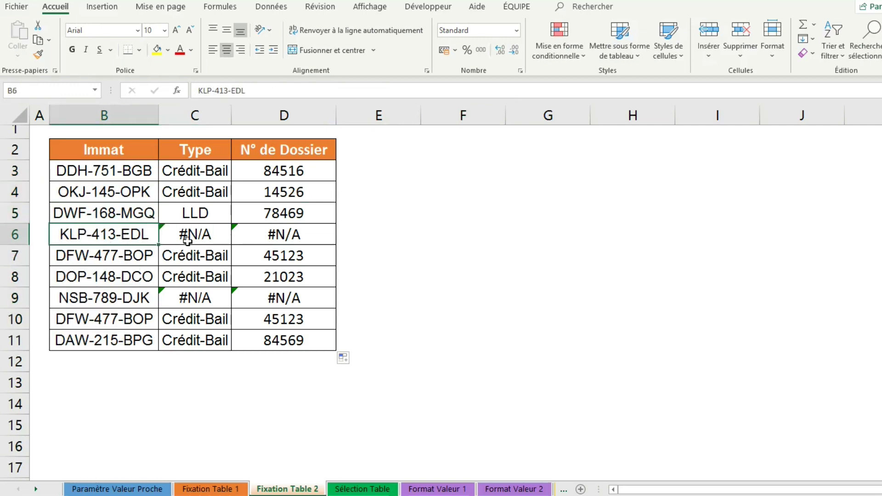
left_click_drag(199, 299, 292, 298)
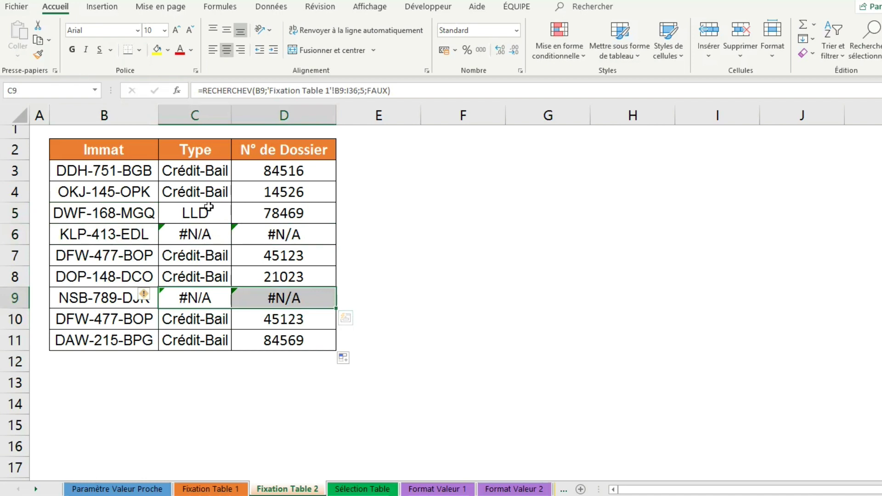
left_click(210, 175)
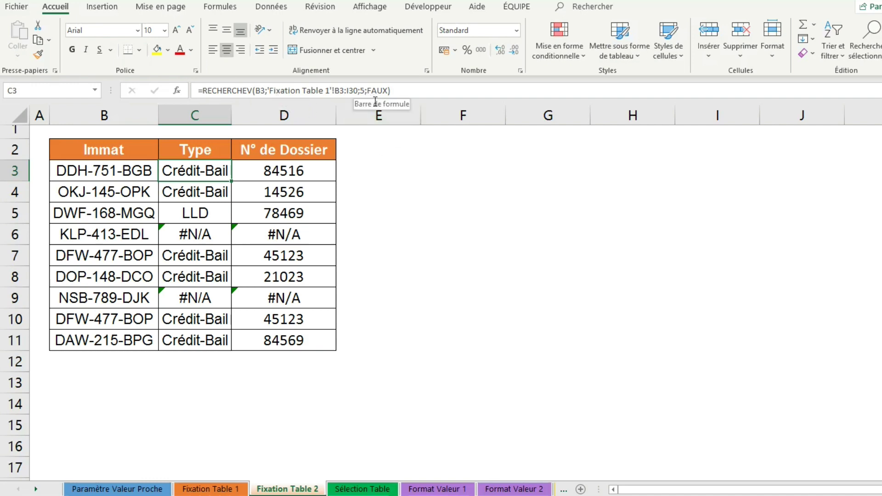
left_click(322, 91)
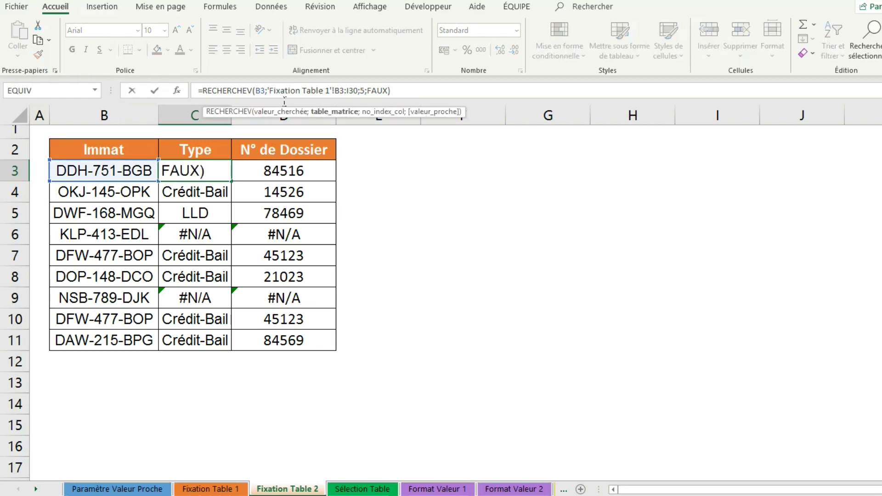
key("Return")
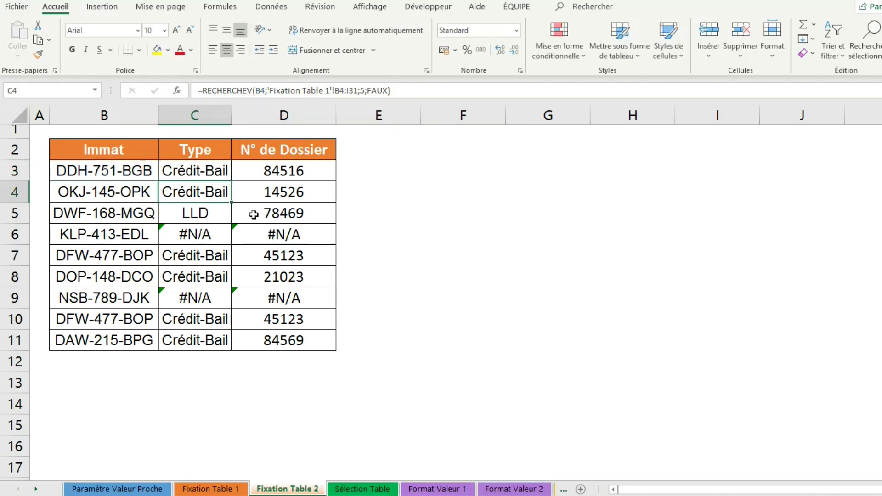
left_click(206, 233)
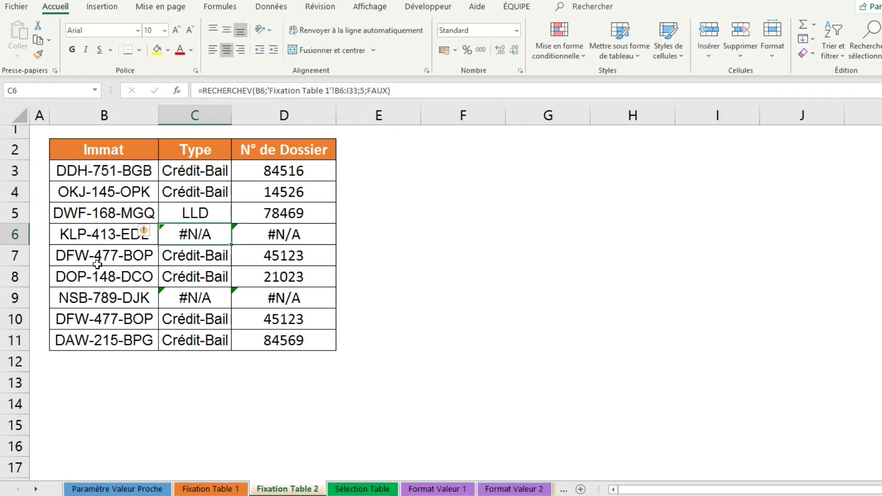
- Compare the table_matrice ranges in the Type formulas C3 to C6 on Fixation Table 2 with the source rows on Fixation Table 1
left_click(199, 490)
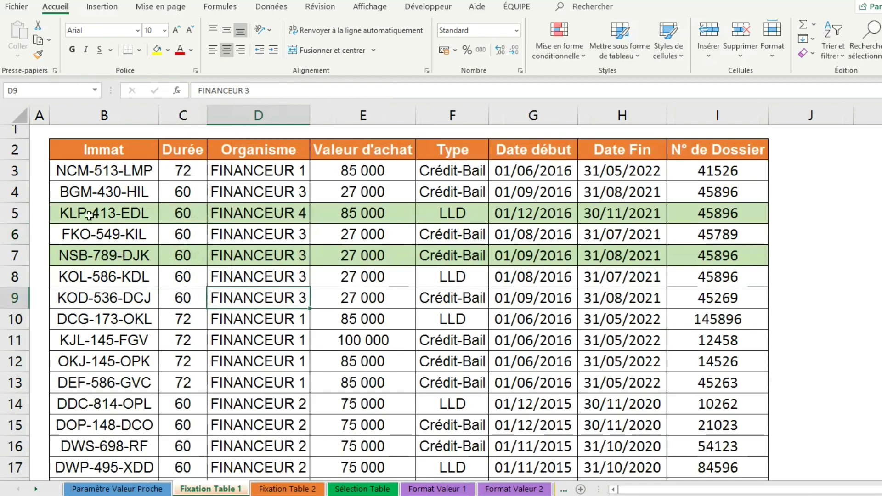
left_click(287, 489)
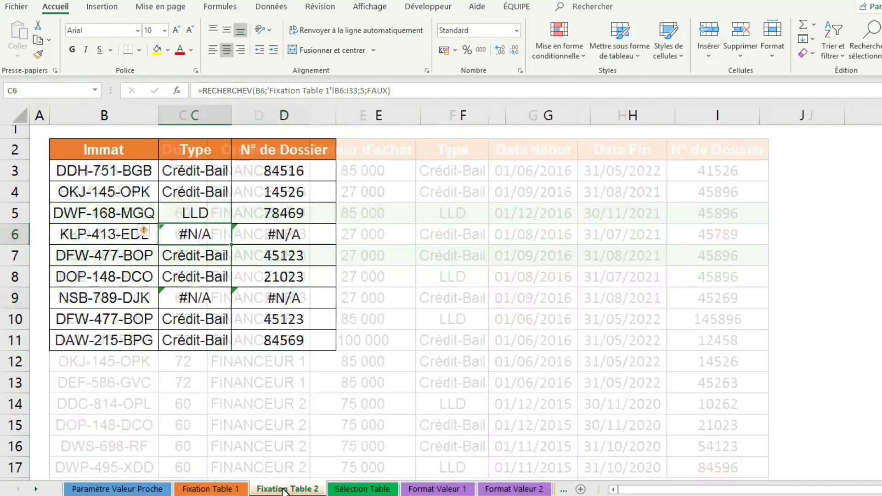
left_click(198, 178)
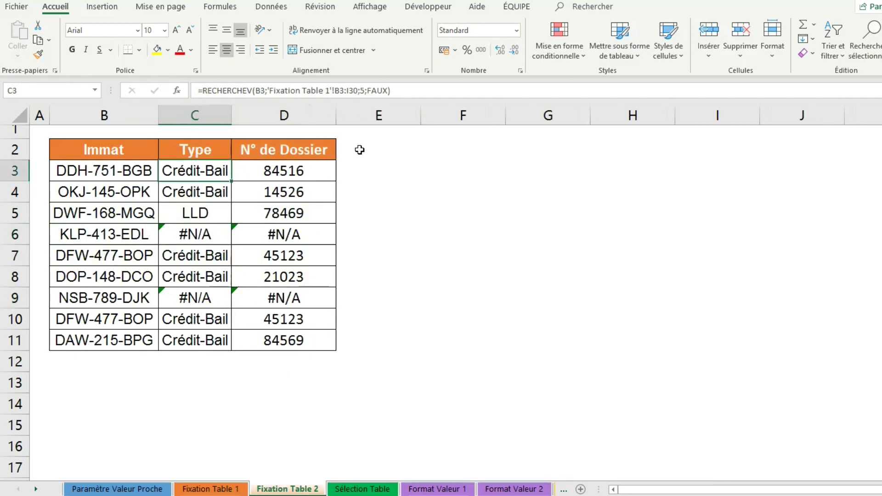
left_click(210, 490)
left_click(104, 173)
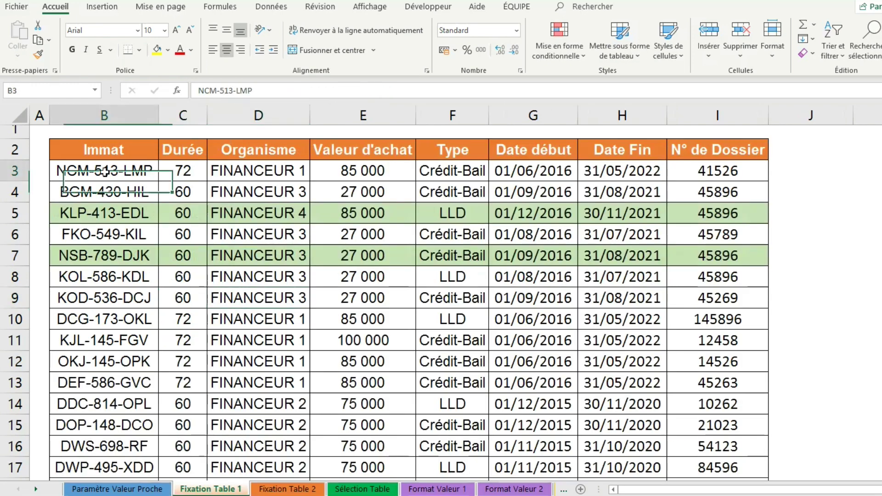
left_click(287, 488)
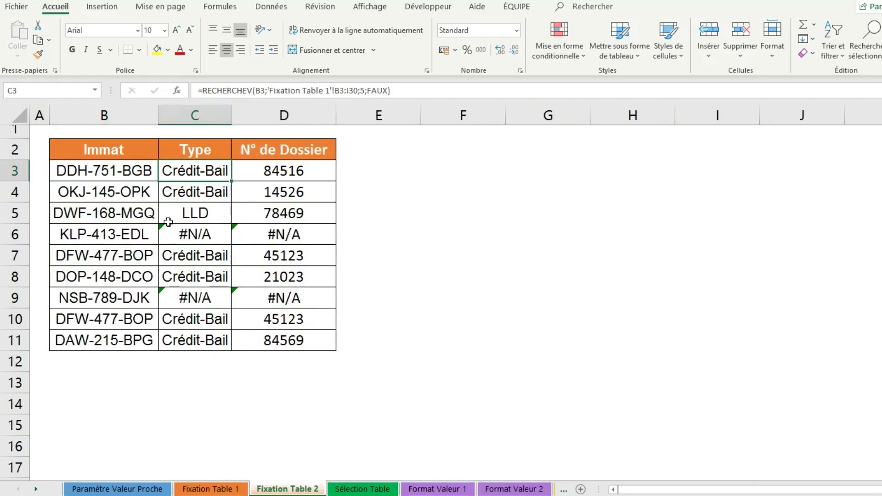
left_click(218, 196)
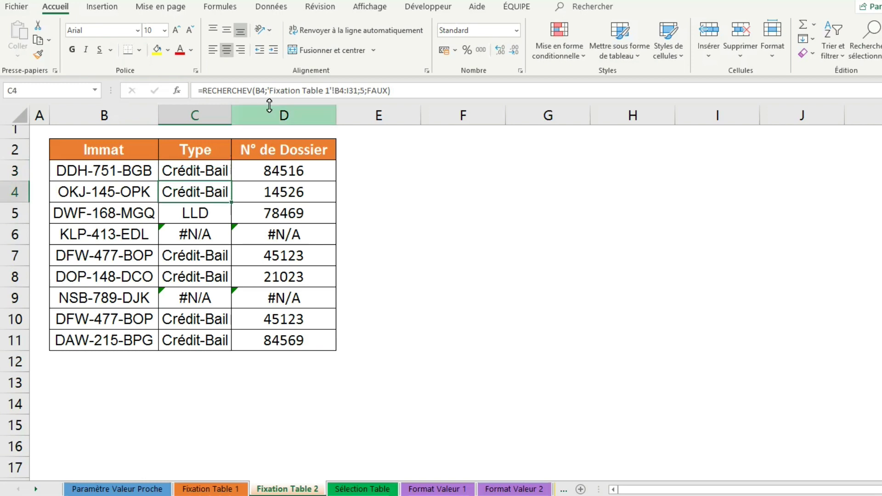
left_click(217, 213)
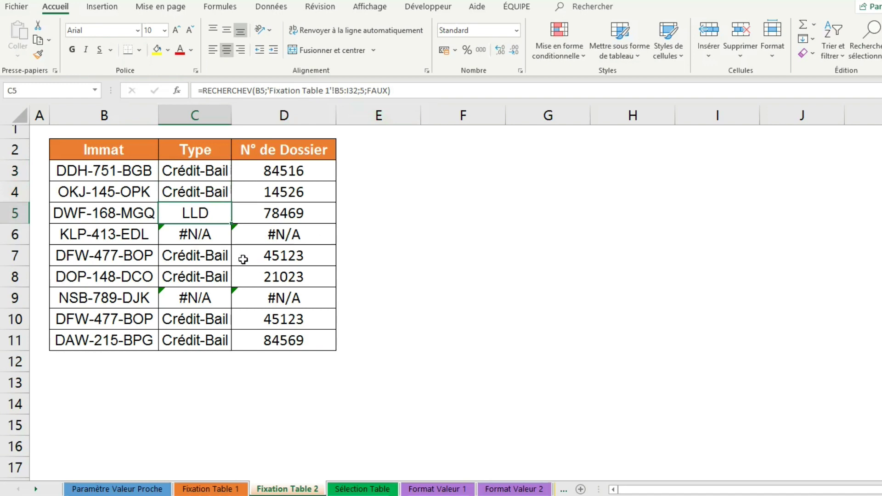
left_click(201, 237)
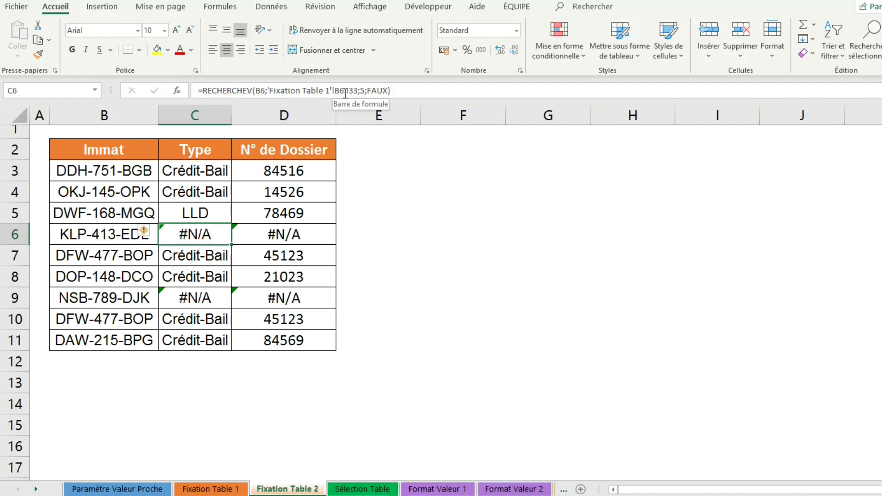
left_click(205, 489)
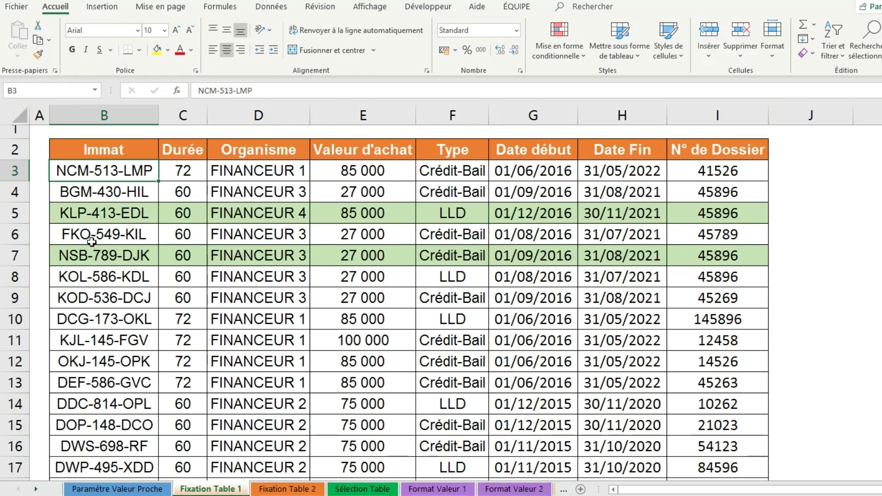
left_click_drag(93, 236, 733, 437)
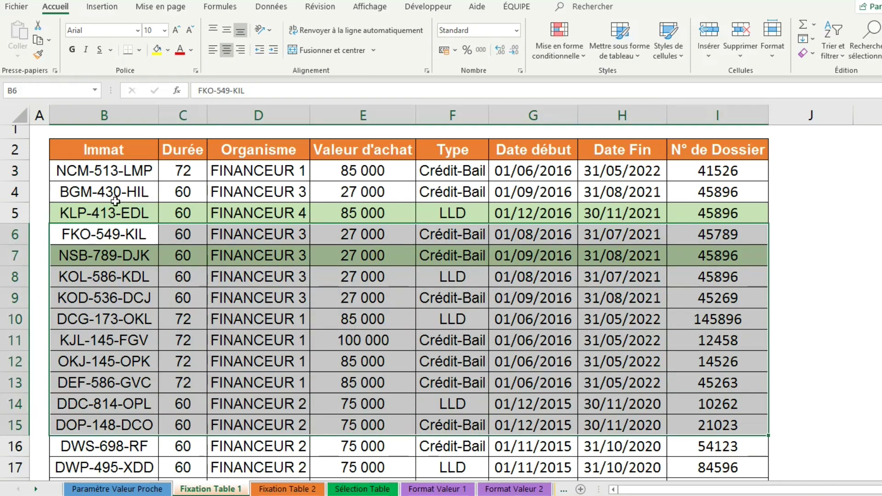
- Compare the table_matrice ranges of the failing Type formulas on Fixation Table 2, including C9, with the KLP-413-EDL and NSB-789-DJK rows on Fixation Table 1
left_click(113, 217)
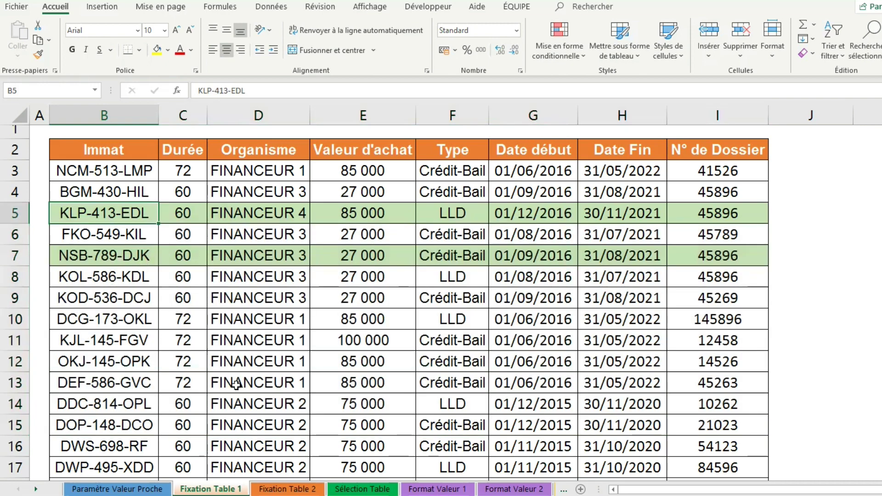
left_click(286, 490)
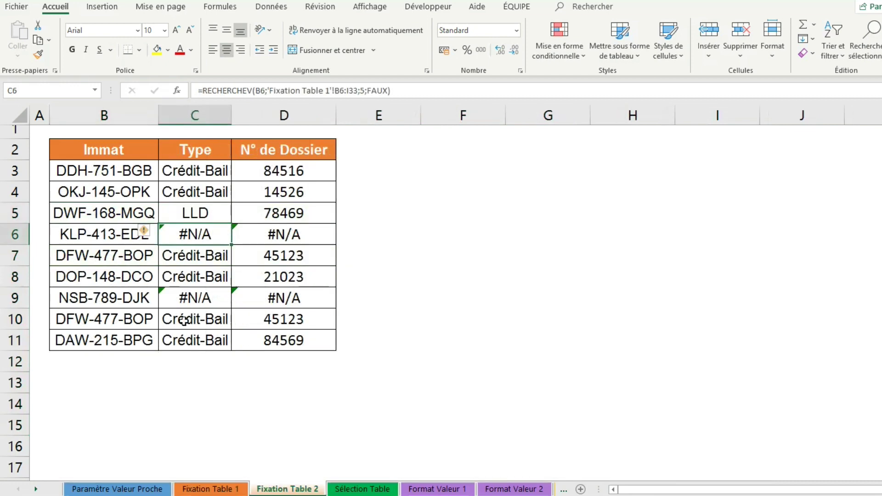
left_click(180, 298)
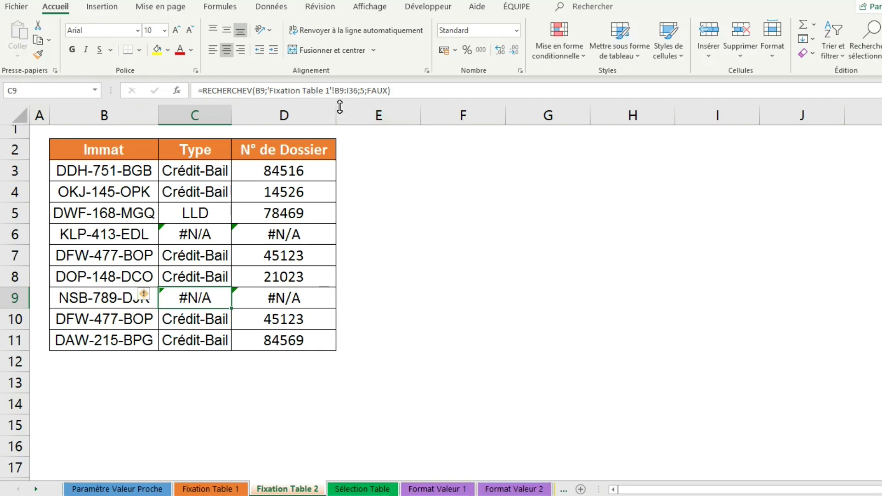
left_click(197, 489)
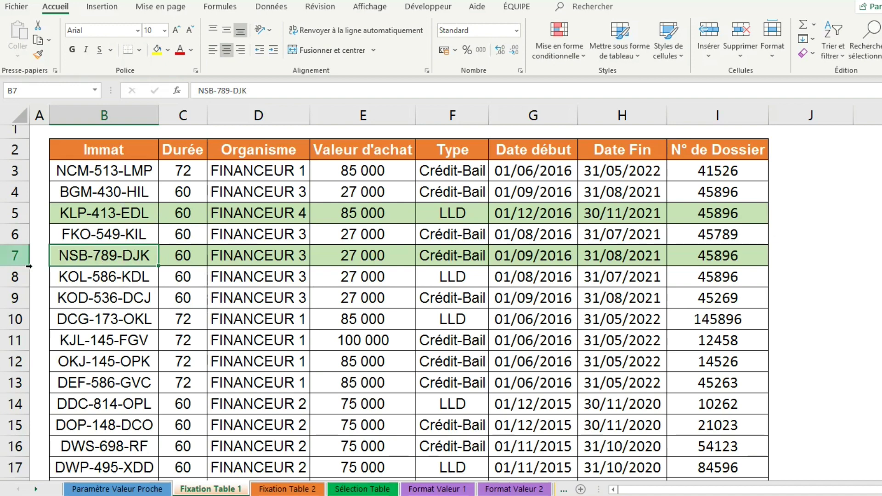
left_click(105, 281)
left_click_drag(100, 298, 733, 360)
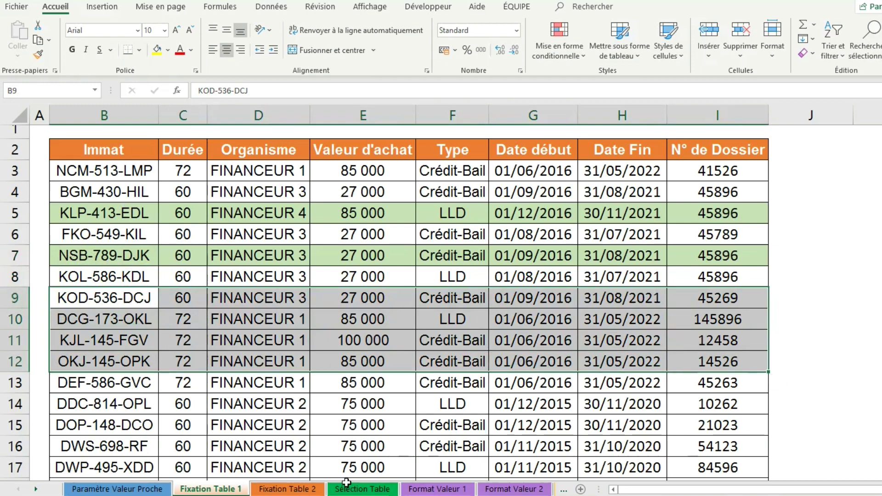
- On Fixation Table 2, make the table_matrice range in C3 absolute as $B$3:$I$30 and fill the formula down the Type column to C11
left_click(287, 489)
left_click(210, 175)
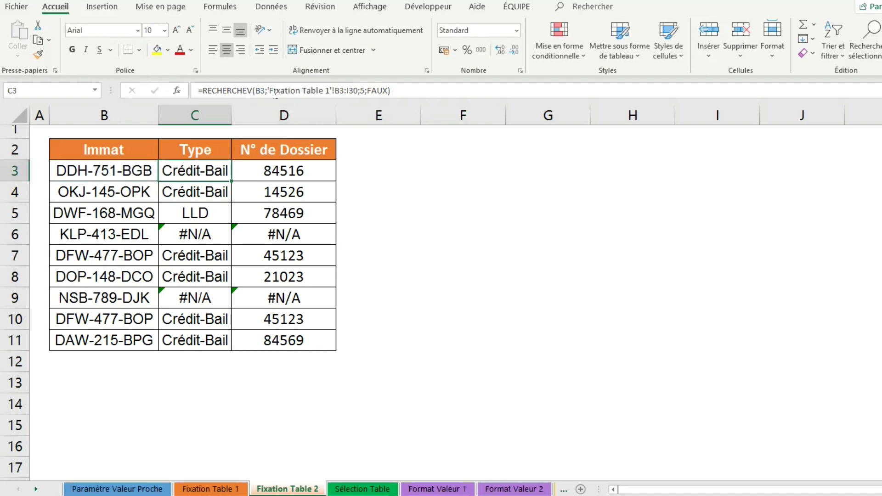
left_click_drag(269, 91, 363, 99)
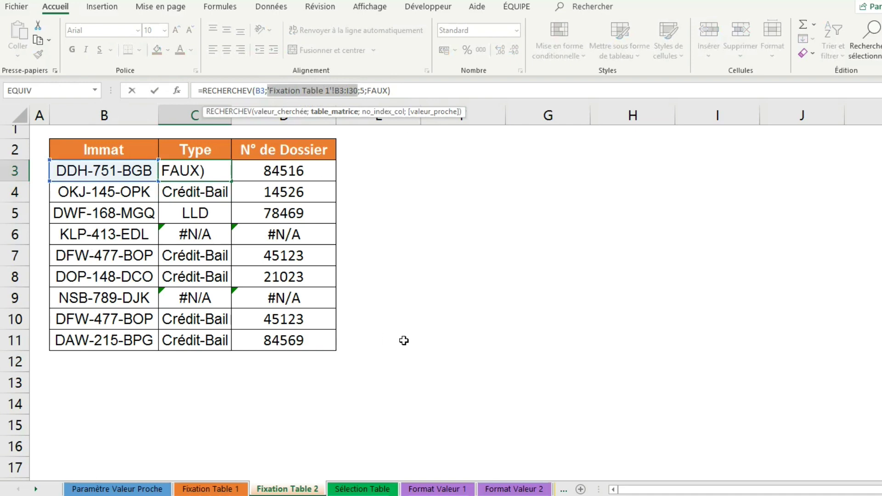
key("F4")
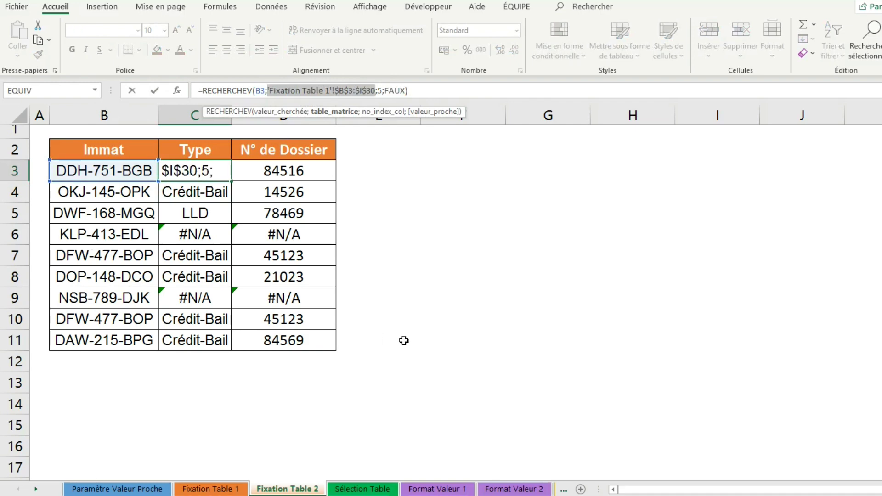
key("Return")
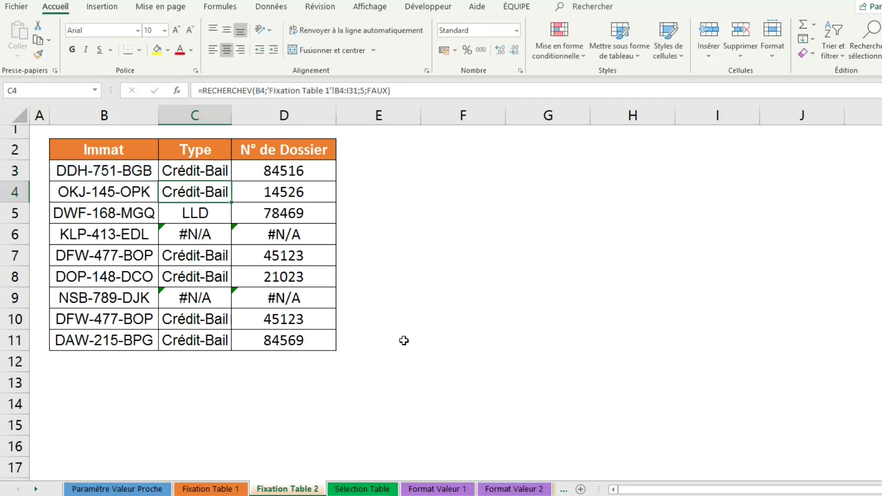
key("Up")
double_click(237, 187)
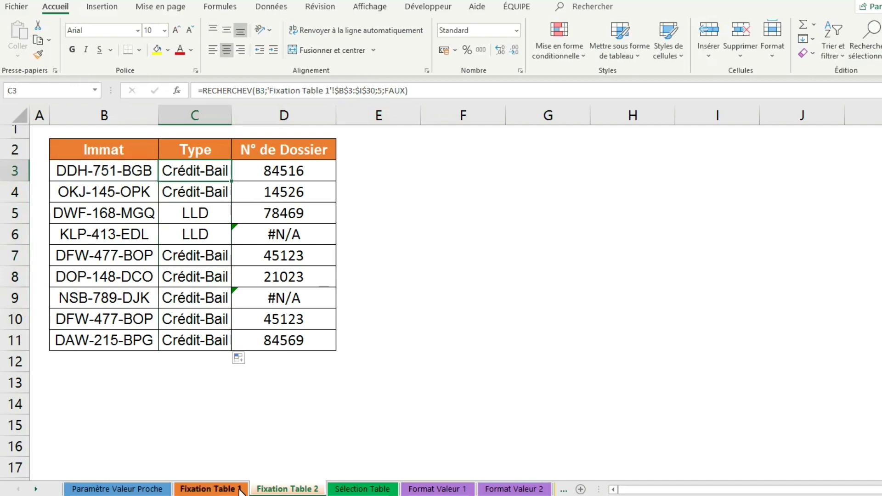
- Check the fixed table_matrice range of the C3 formula against the source table's corner cells B3 and I30 on Fixation Table 1
left_click(211, 489)
left_click(90, 179)
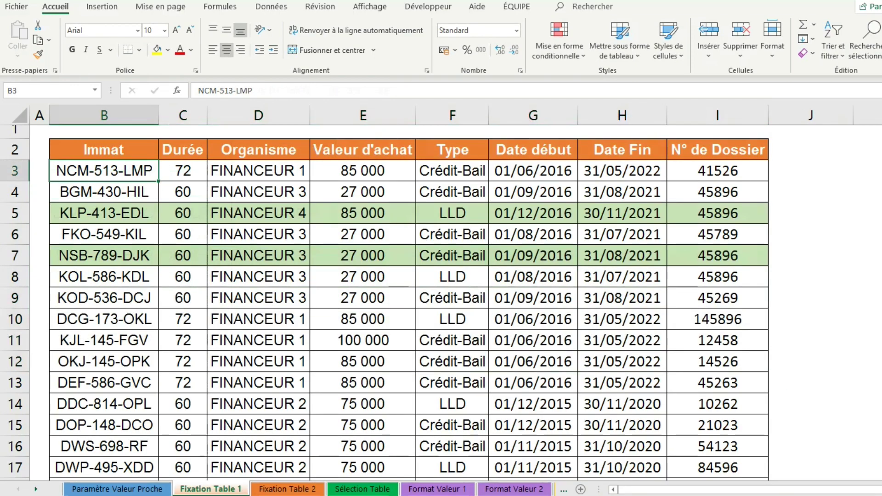
scroll(729, 398, "down", 6)
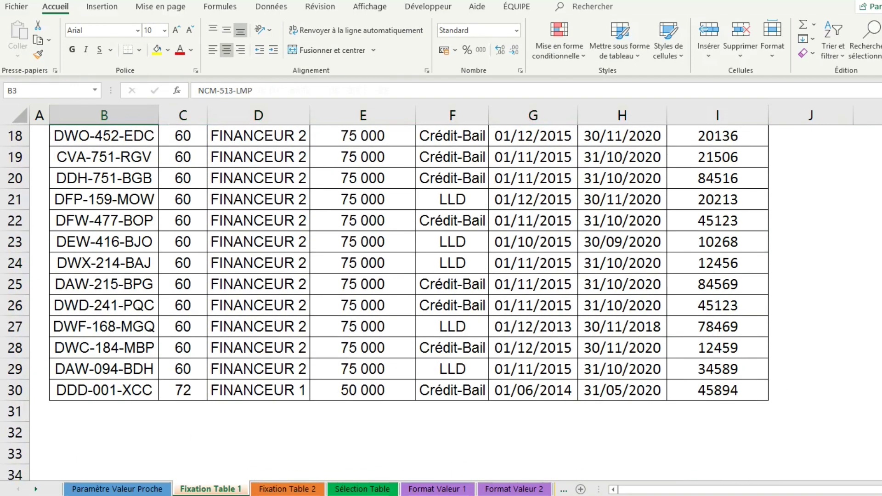
left_click(729, 398)
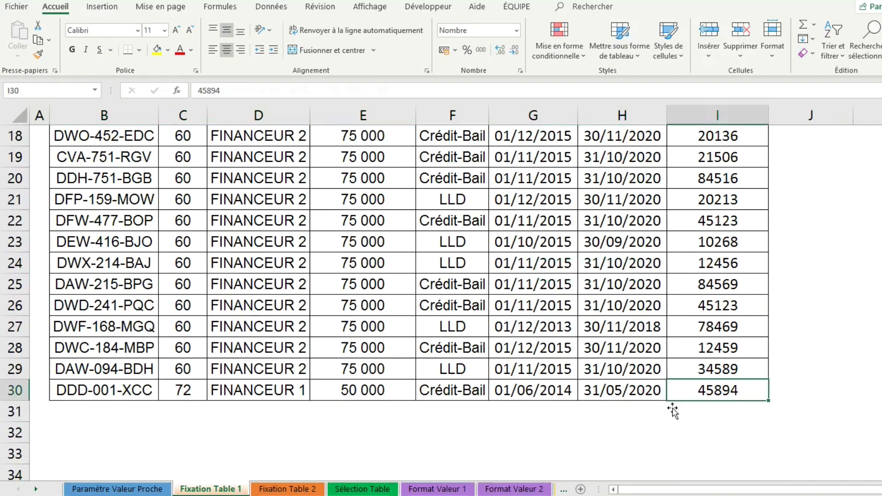
left_click(285, 489)
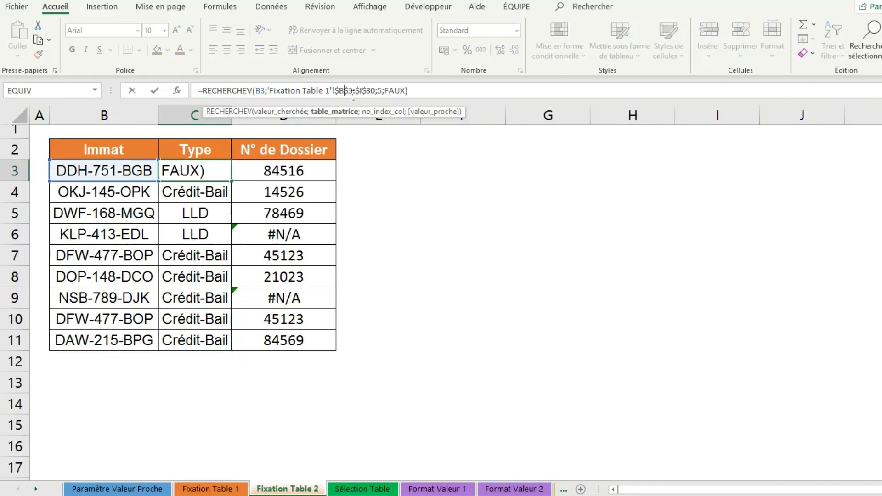
key("F2")
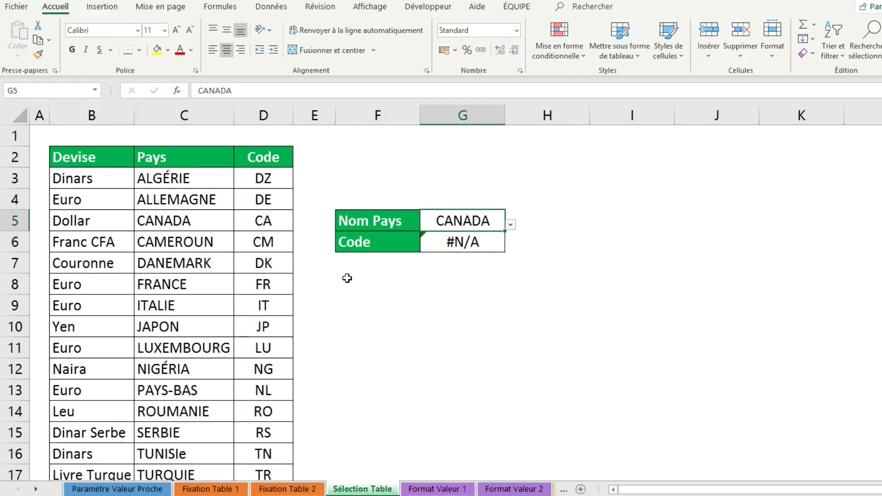
- On the Sélection Table sheet, examine the CANADA row of the source table and the arguments of the Code RECHERCHEV formula in G6
left_click(158, 225)
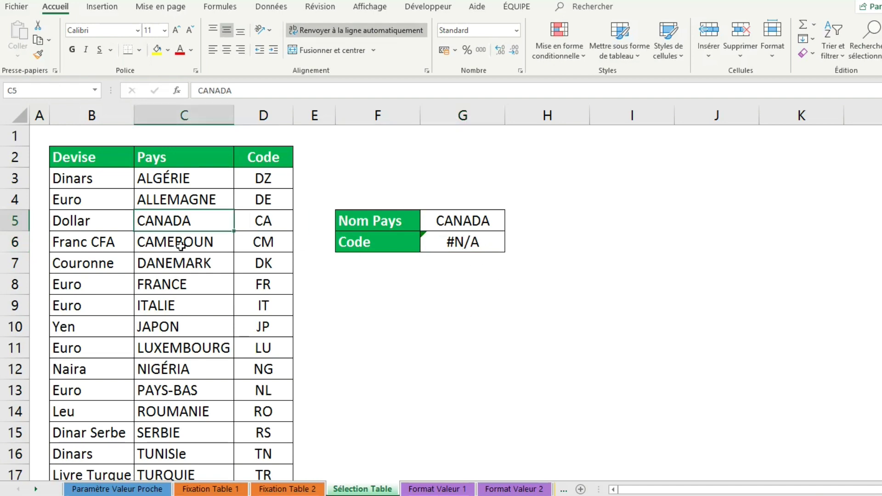
left_click(278, 225)
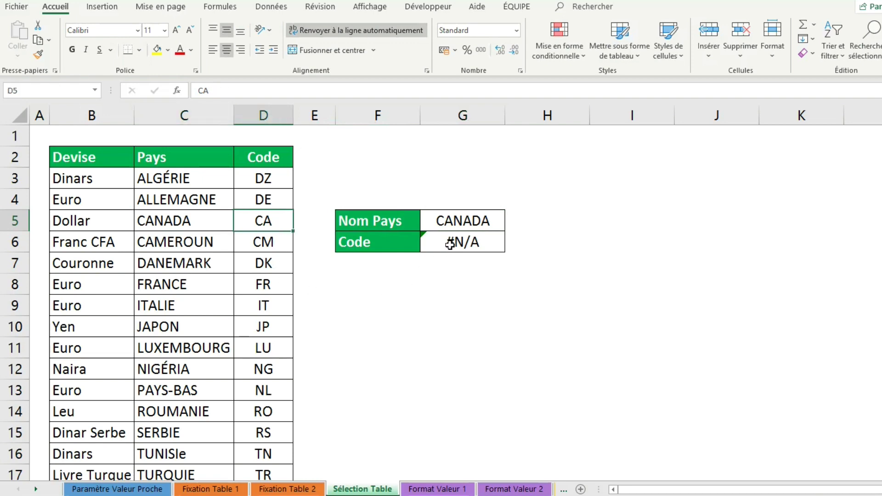
left_click(470, 253)
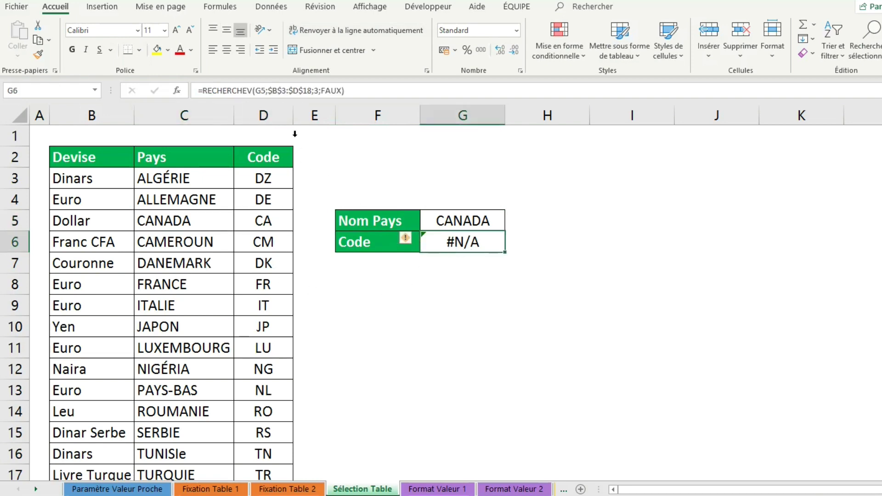
left_click(284, 98)
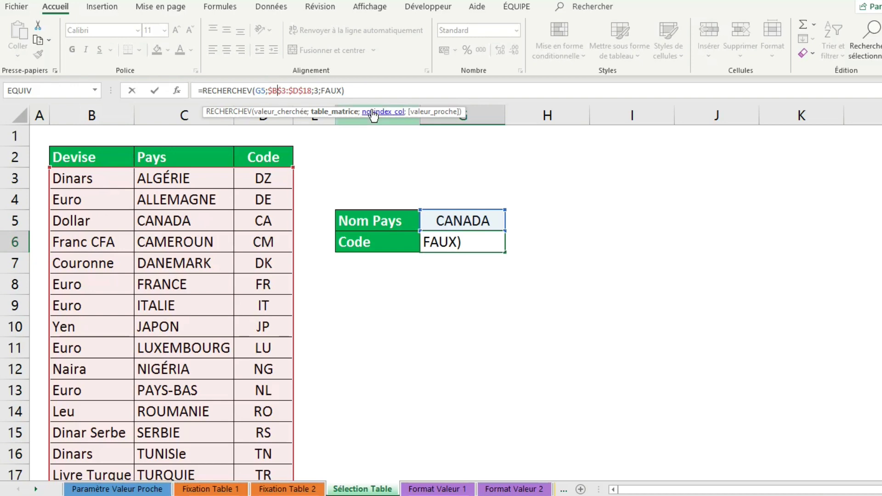
left_click(338, 91)
key("Return")
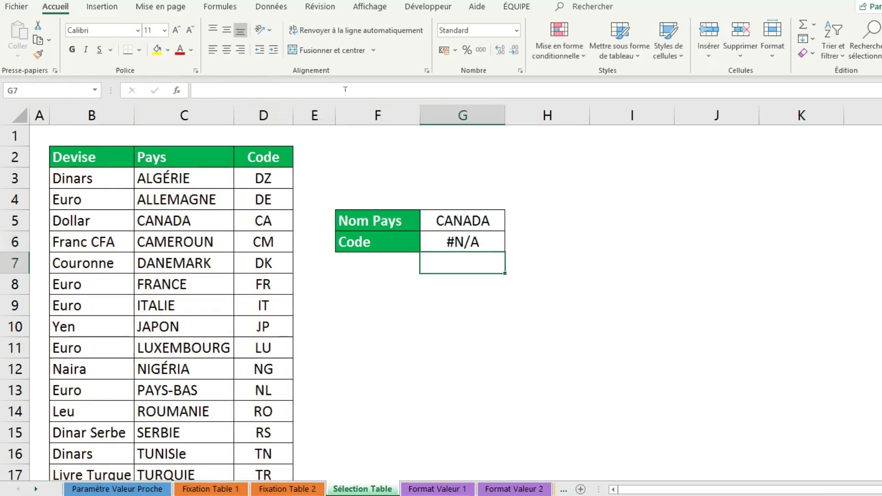
left_click(466, 229)
left_click(458, 242)
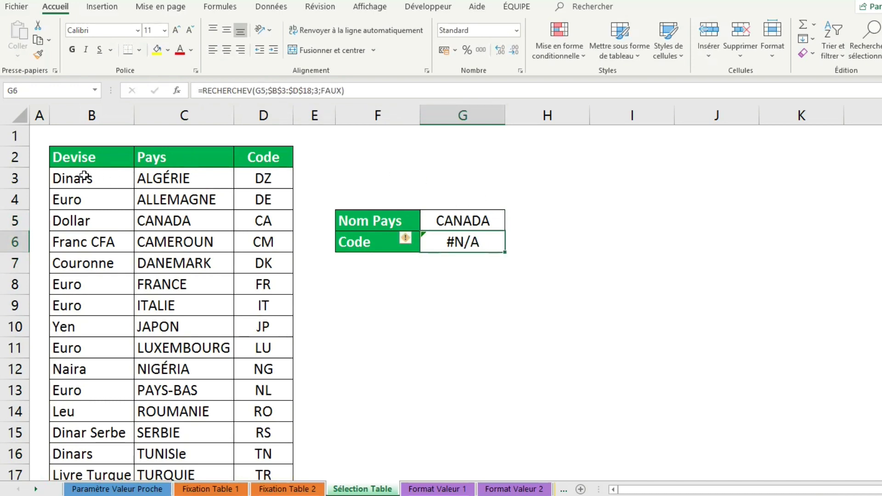
- Replace the table_matrice argument of the Code formula in G6 with the absolute range $C$3:$D$18, starting at the Pays column
left_click(297, 94)
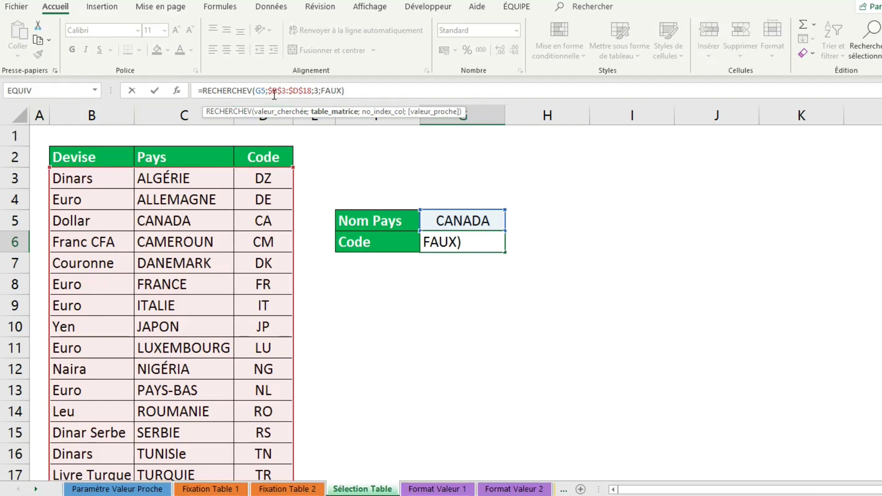
left_click_drag(289, 95, 312, 92)
key("Delete")
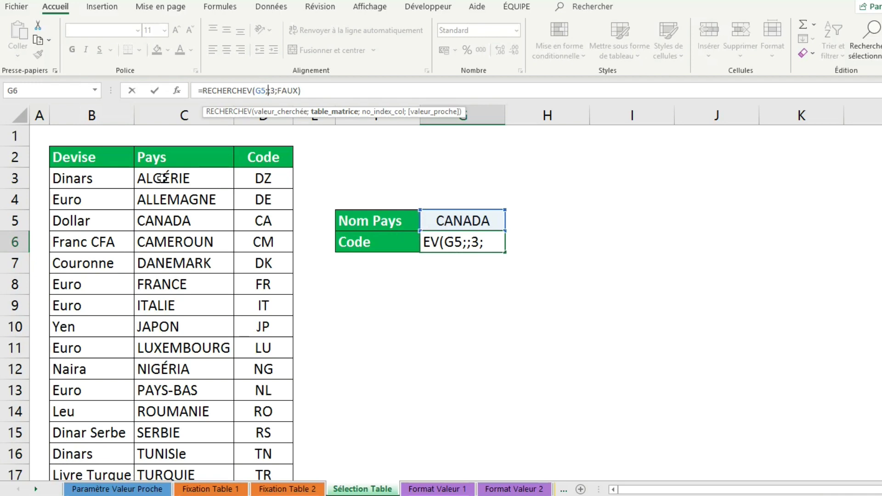
left_click_drag(166, 182, 271, 443)
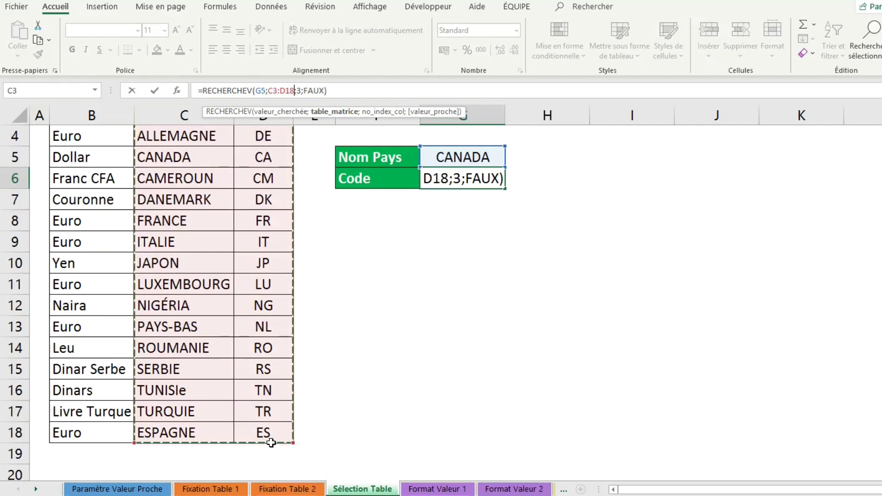
key("F4")
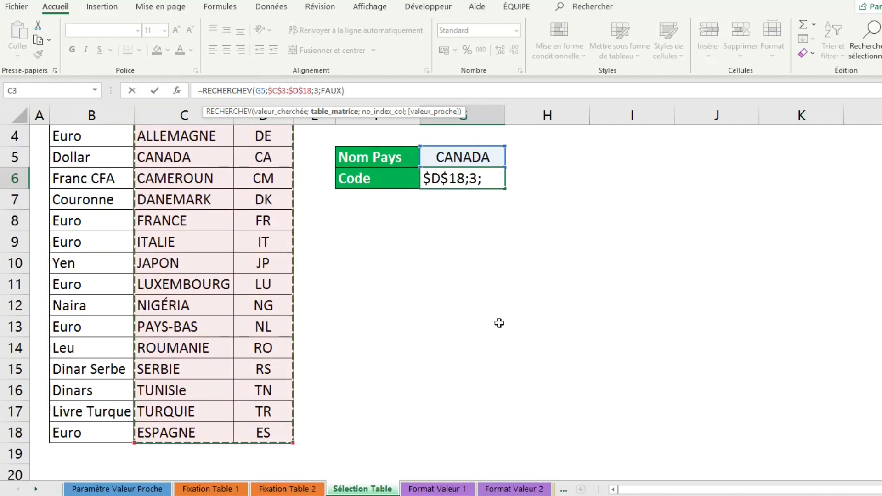
key("Return")
- Set the no_index_col argument of the Code formula in G6 to 2 and centre the cell's content
scroll(464, 257, "up", 1)
left_click(461, 244)
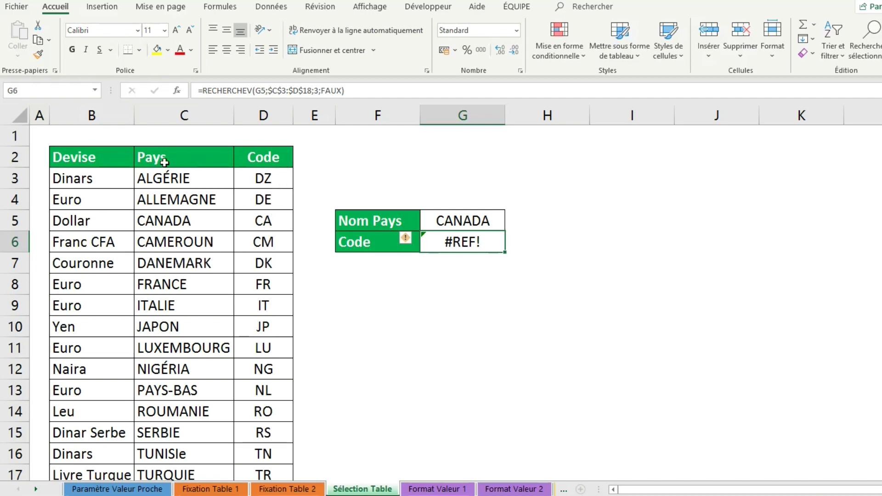
left_click_drag(165, 162, 258, 180)
left_click(319, 94)
key("BackSpace")
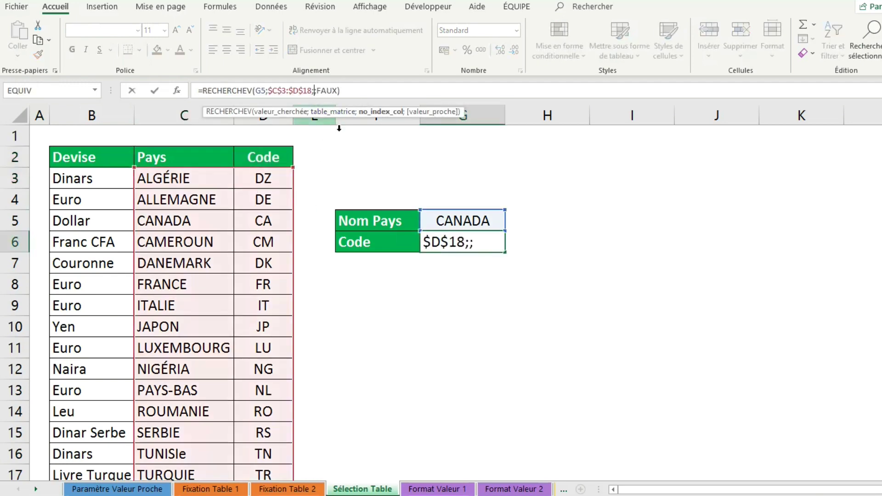
type("2")
key("Return")
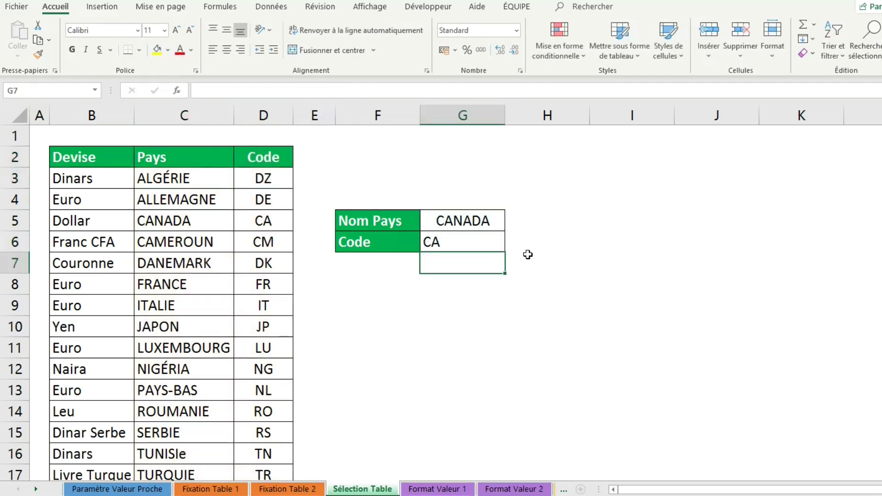
left_click(476, 246)
left_click(490, 332)
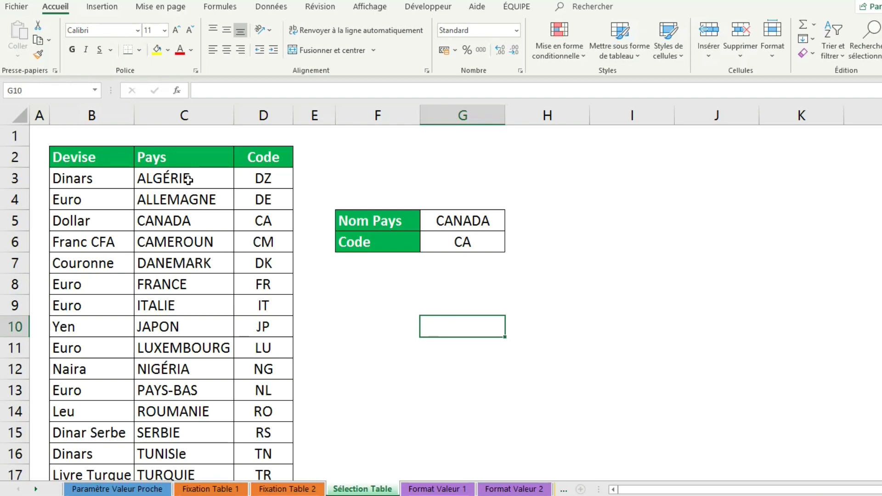
- Examine the vehicle table on Format Valeur 1, and the Num Véhicule values and Immat RECHERCHEV formula in C3 on Format Valeur 2
left_click(415, 488)
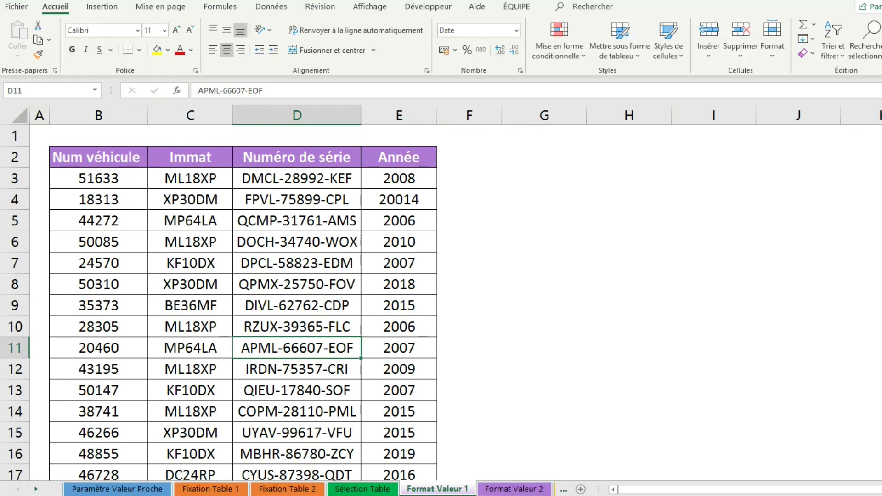
left_click(515, 490)
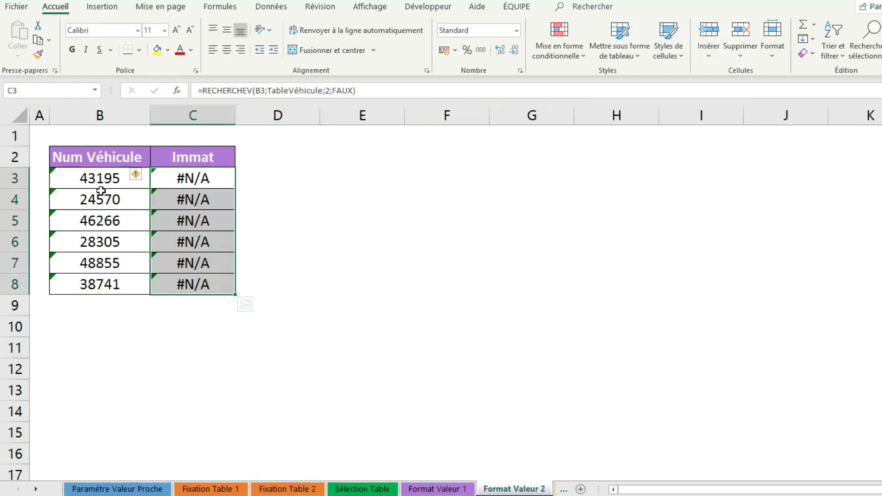
left_click_drag(94, 183, 115, 281)
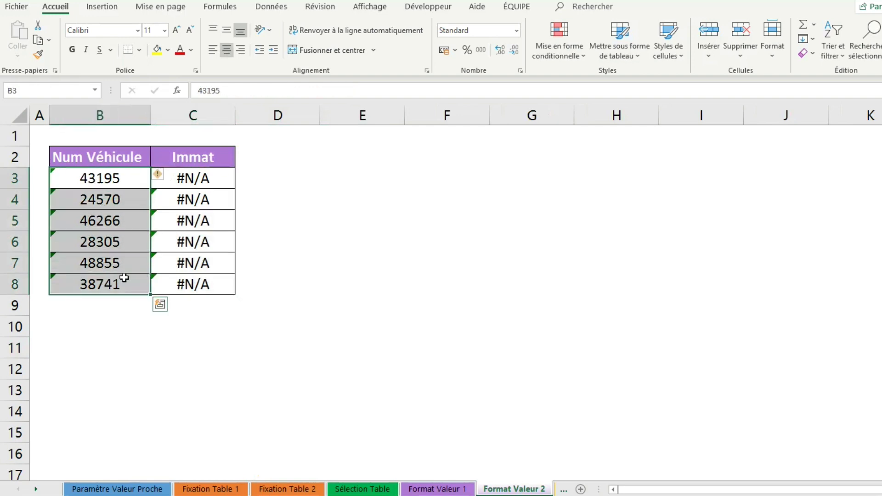
left_click_drag(198, 179, 238, 285)
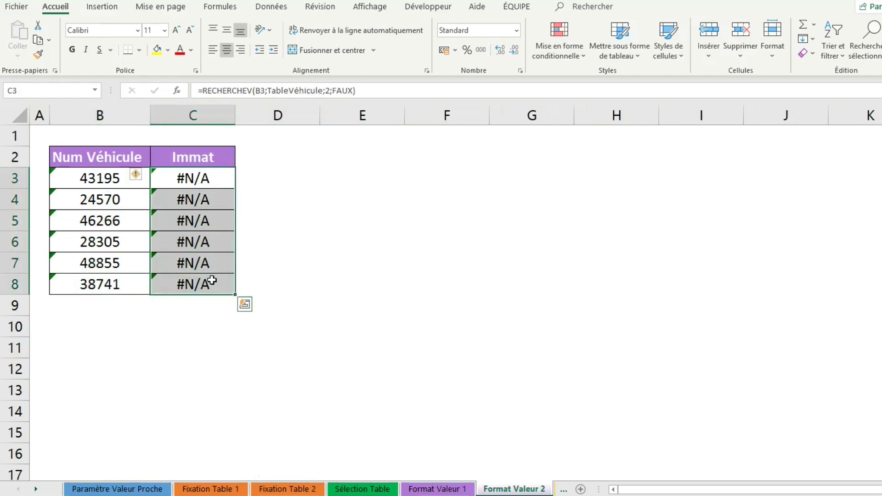
left_click(218, 187)
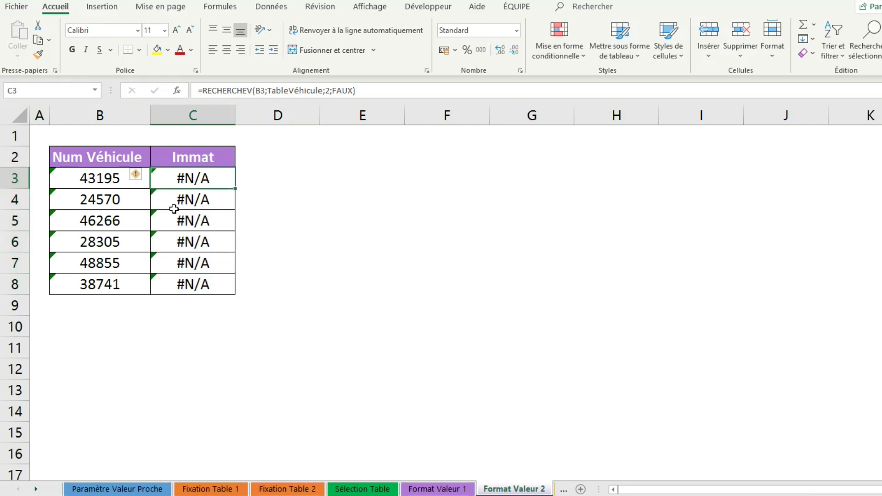
left_click(270, 90)
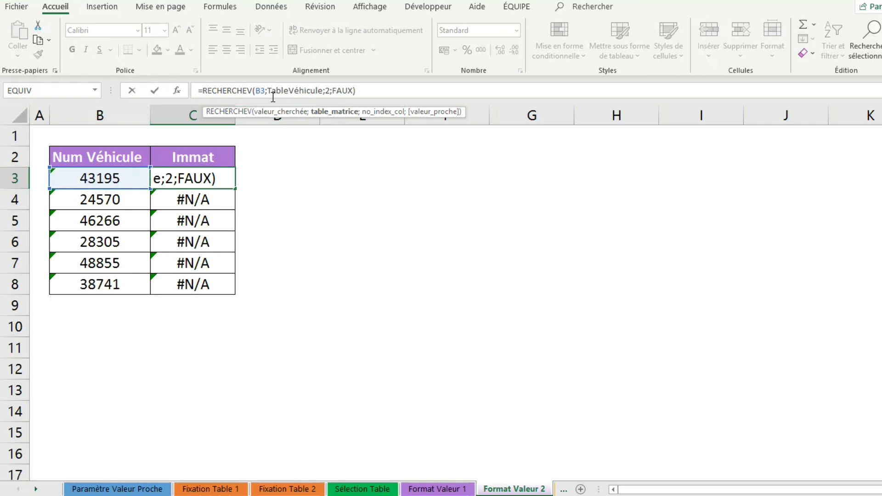
- Select the TableVéhicule named range on the Format Valeur 1 sheet and check which cells it covers
key("Return")
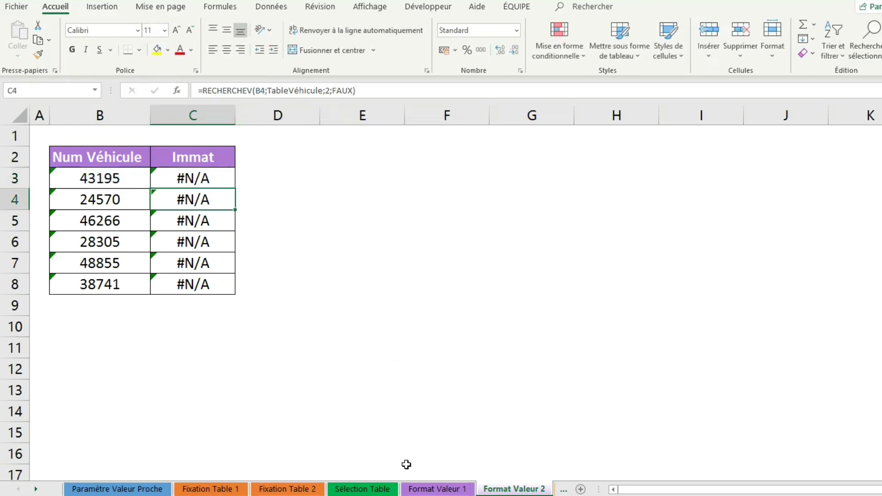
left_click(439, 489)
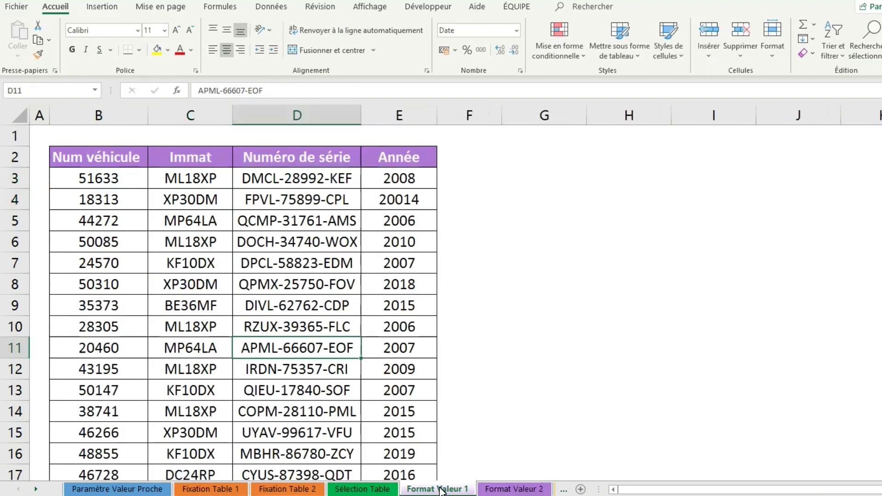
left_click(96, 91)
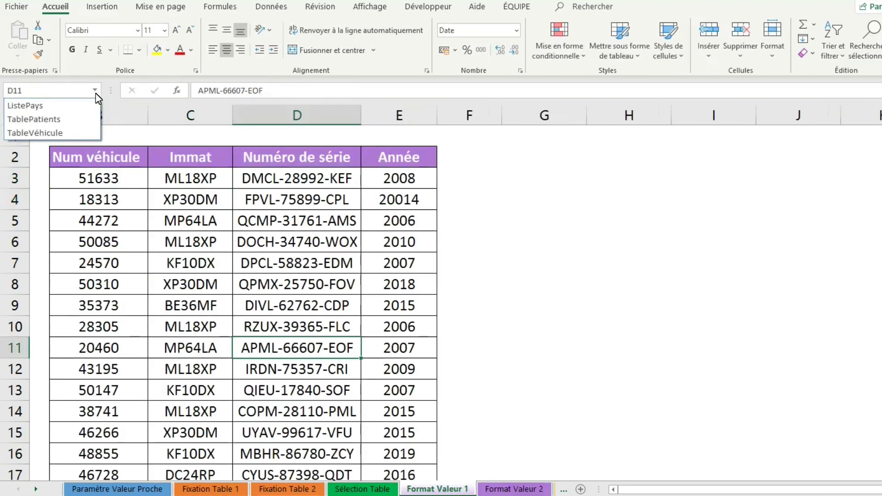
left_click(69, 133)
scroll(69, 192, "up", 1)
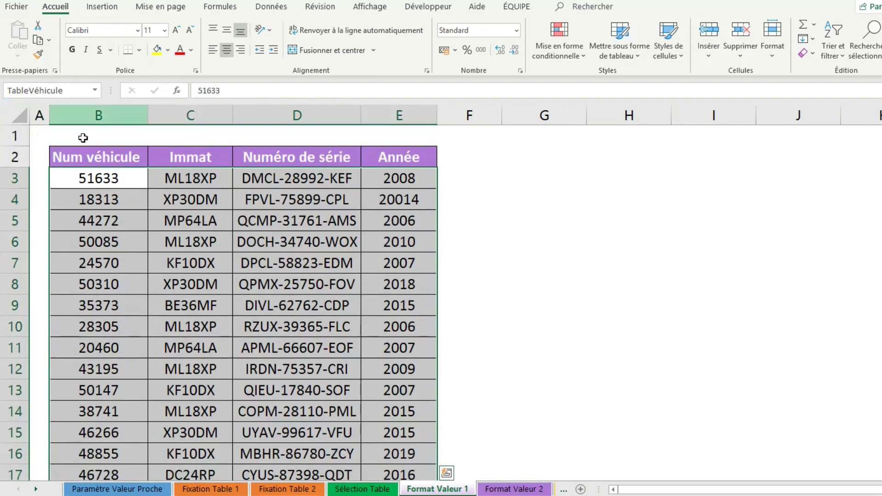
scroll(85, 151, "down", 4)
scroll(173, 150, "up", 4)
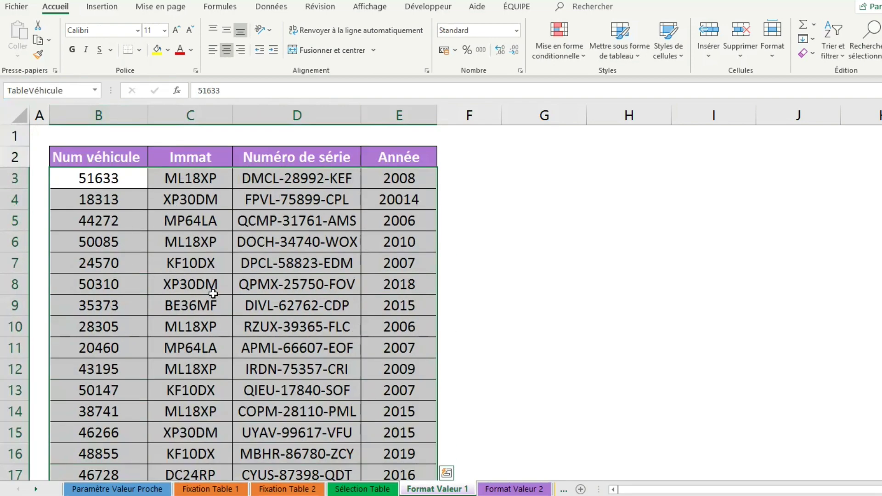
- Check the column index and exact-match arguments of the Immat formulas on Format Valeur 2 against the Immat column on Format Valeur 1
left_click(491, 490)
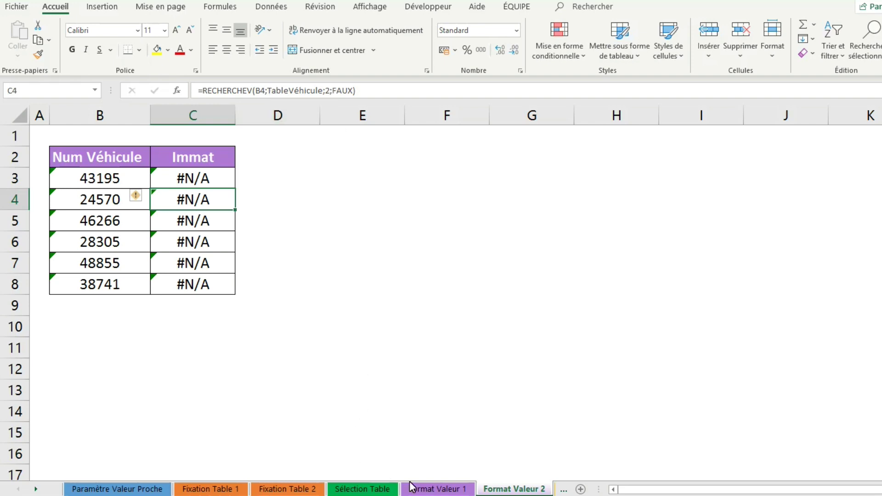
left_click(435, 490)
left_click(192, 183)
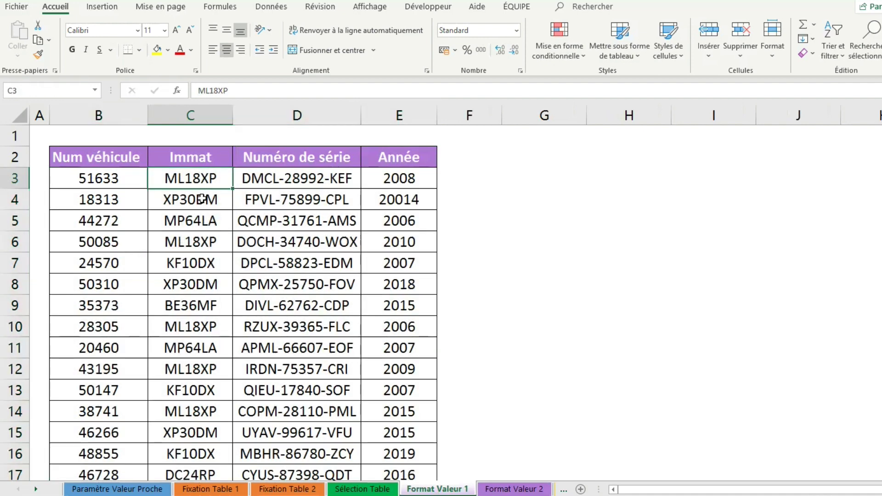
left_click(510, 488)
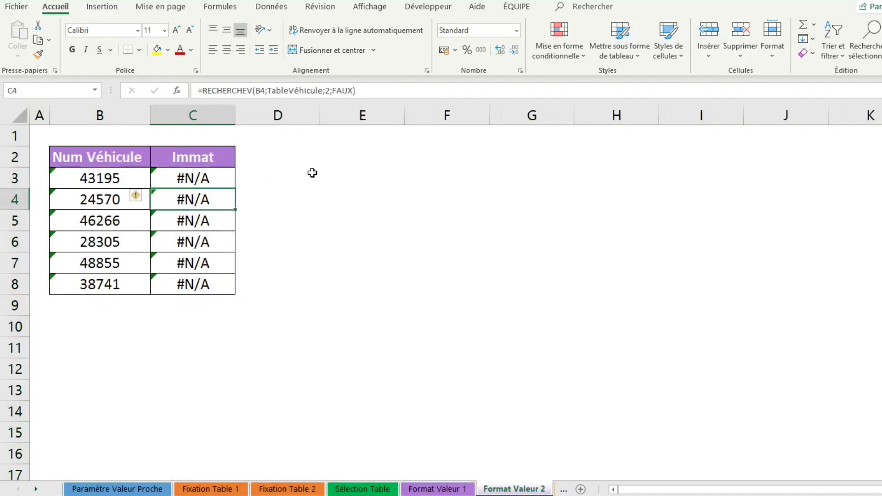
left_click(348, 94)
key("Return")
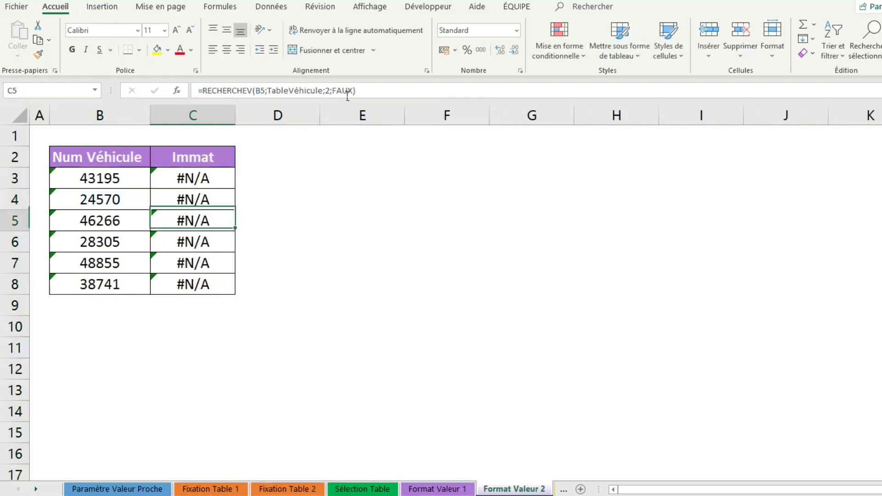
left_click(220, 262)
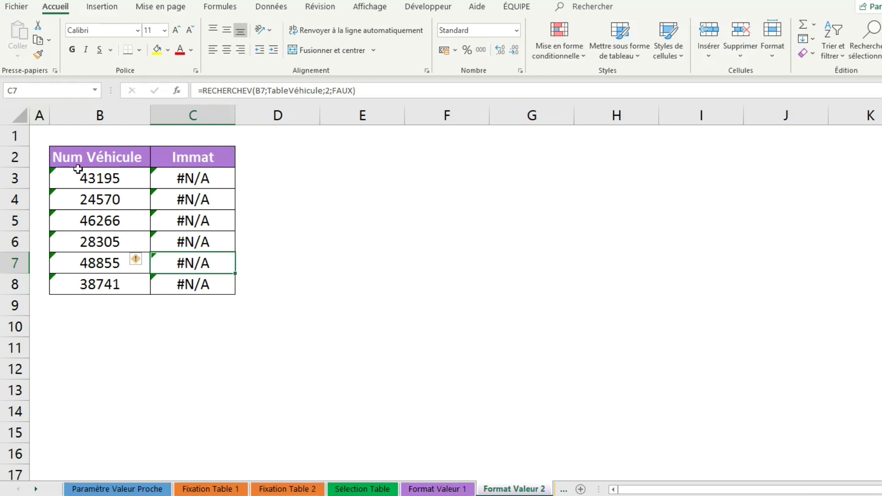
left_click(175, 182)
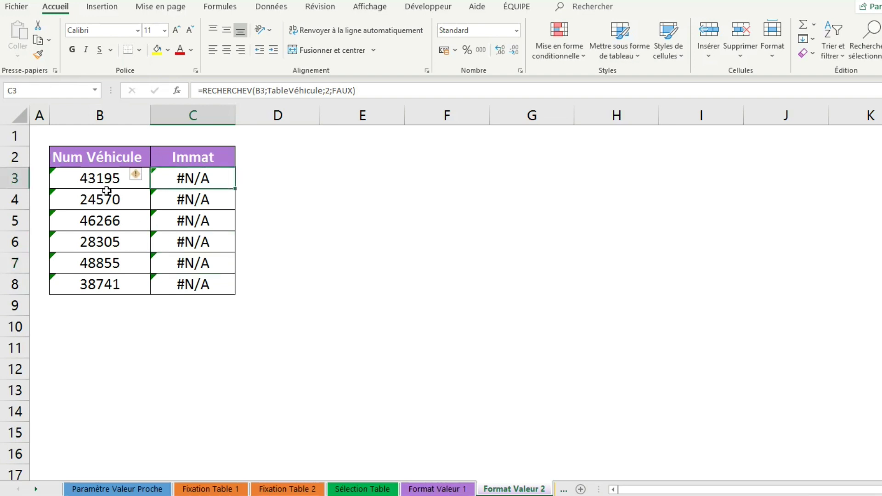
- Compare the Num Véhicule cells B3:B8 on Format Valeur 2 with the Num véhicule column on Format Valeur 1
left_click_drag(96, 184, 114, 291)
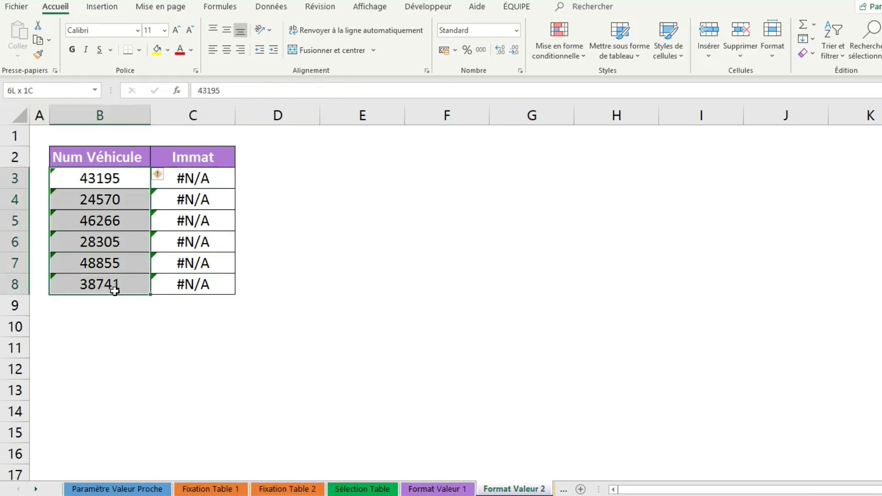
left_click(437, 488)
left_click(110, 183)
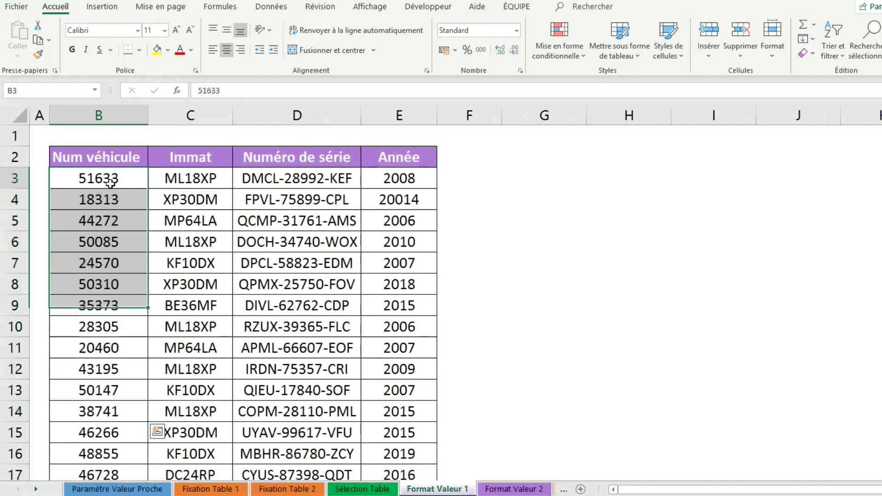
left_click_drag(111, 182, 131, 416)
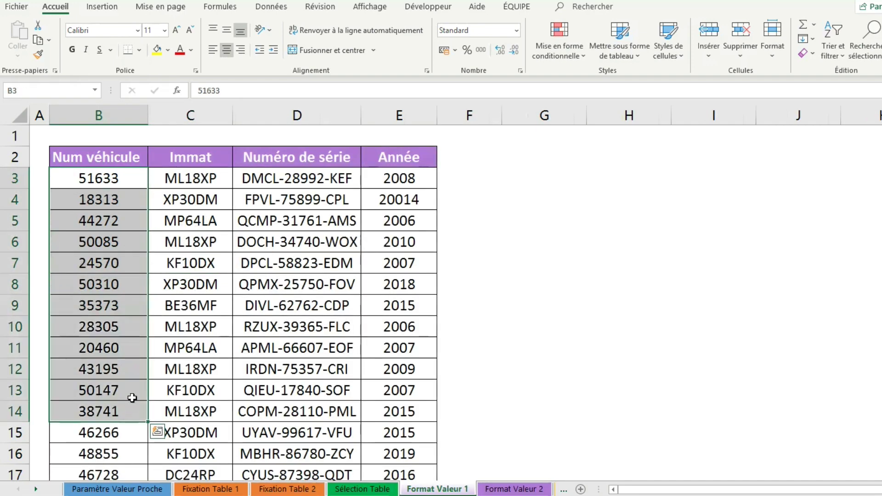
- Convert the text-stored Num Véhicule values in B3:B8 on Format Valeur 2 to numbers
left_click(499, 490)
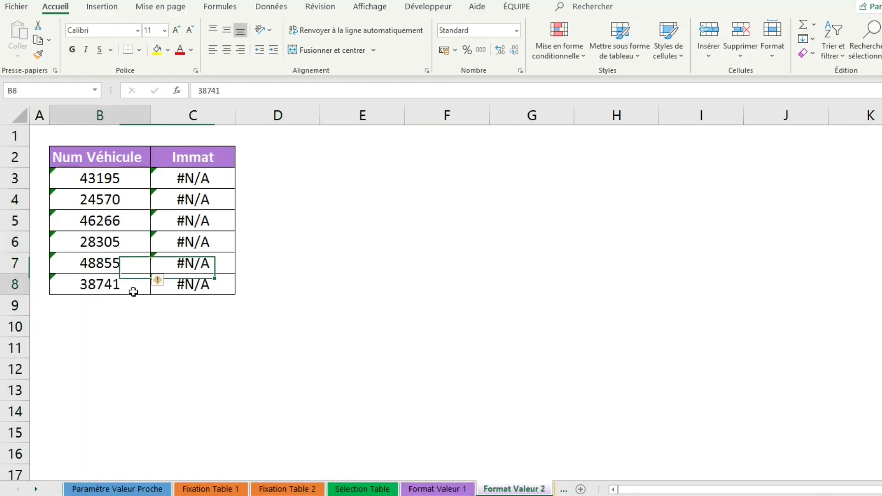
left_click_drag(130, 288, 109, 186)
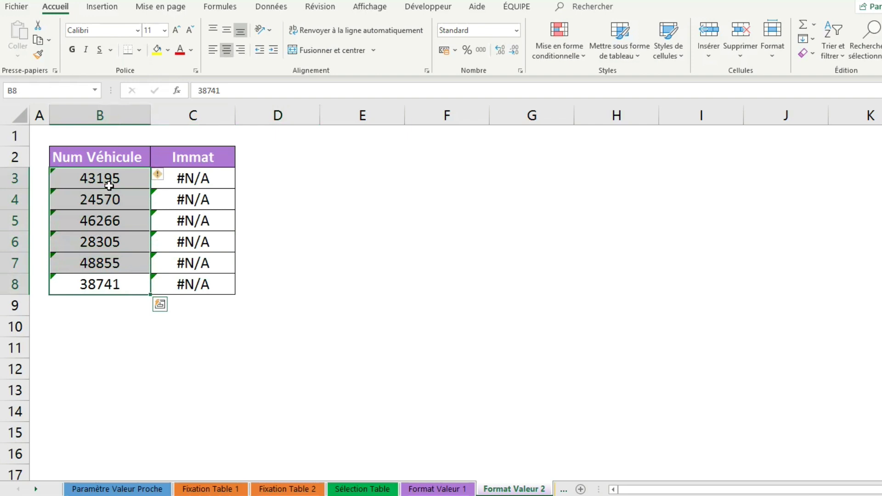
left_click(169, 175)
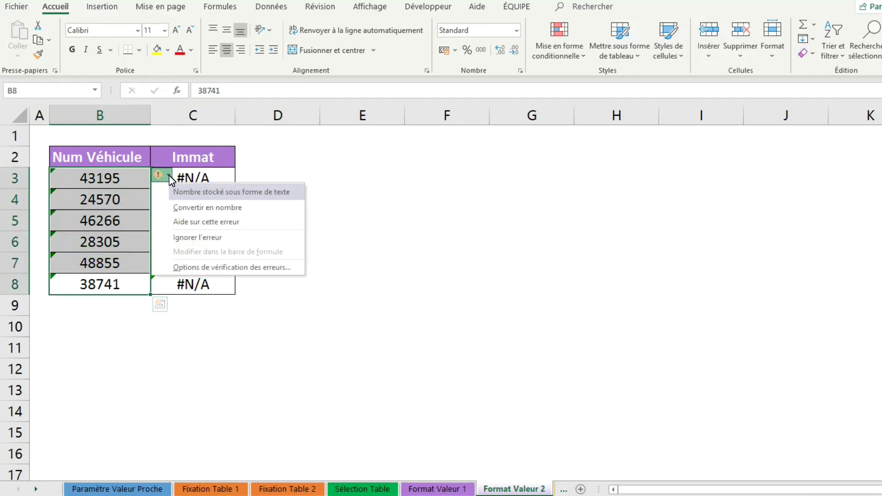
left_click(194, 209)
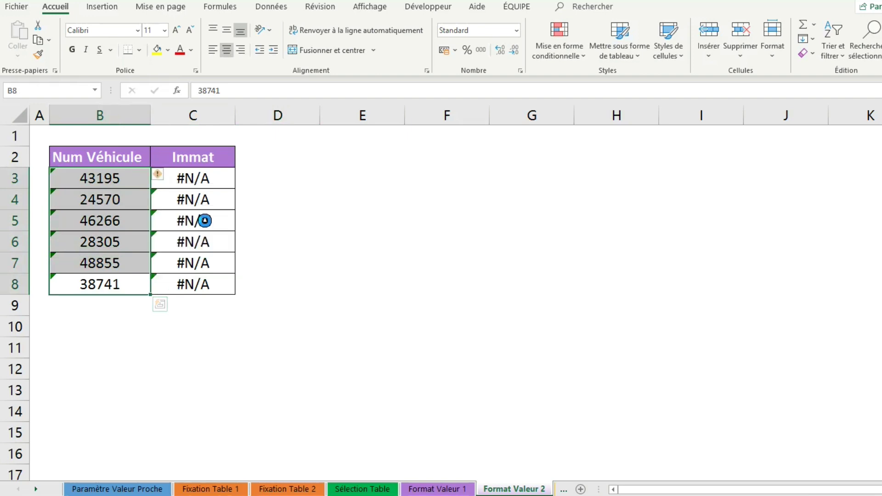
left_click(232, 323)
left_click(201, 183)
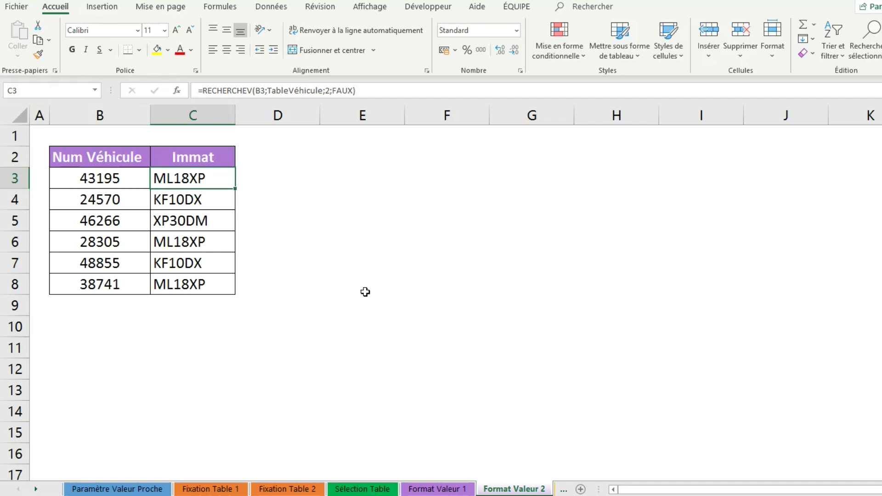
left_click(118, 288)
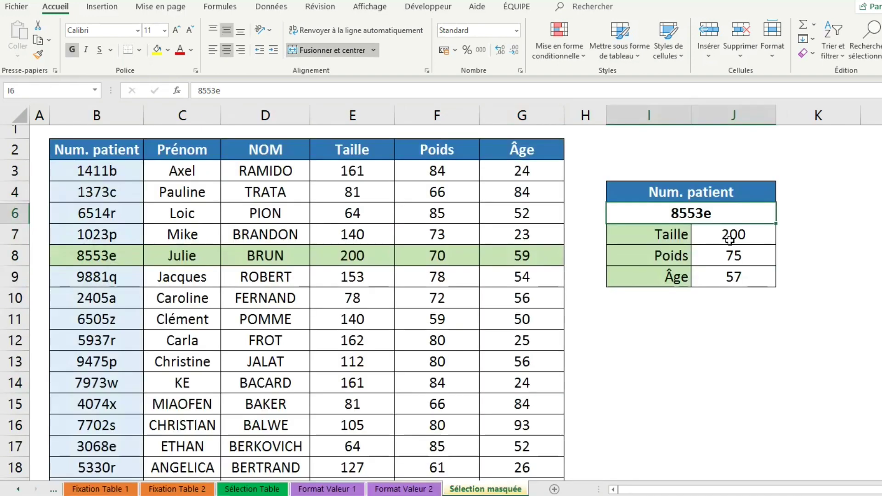
- On the Sélection masquée sheet, compare the looked-up Taille, Poids and Âge with the highlighted patient's row in the source table
left_click(649, 318)
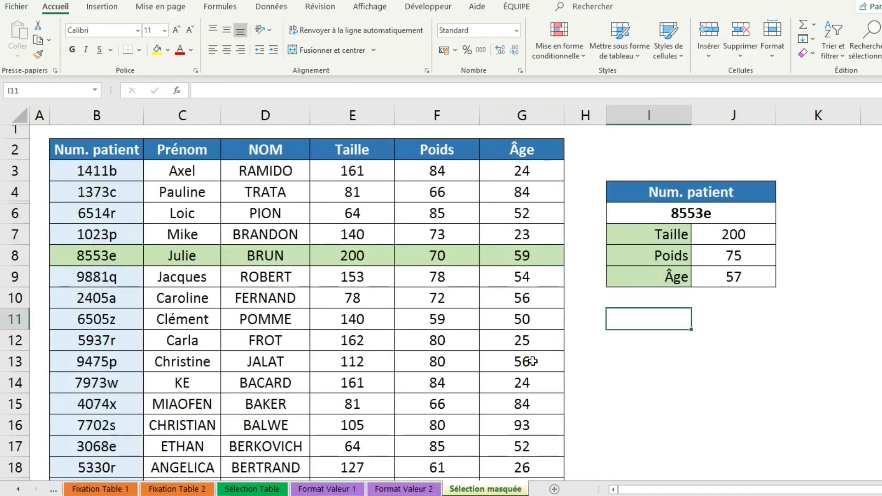
left_click(704, 221)
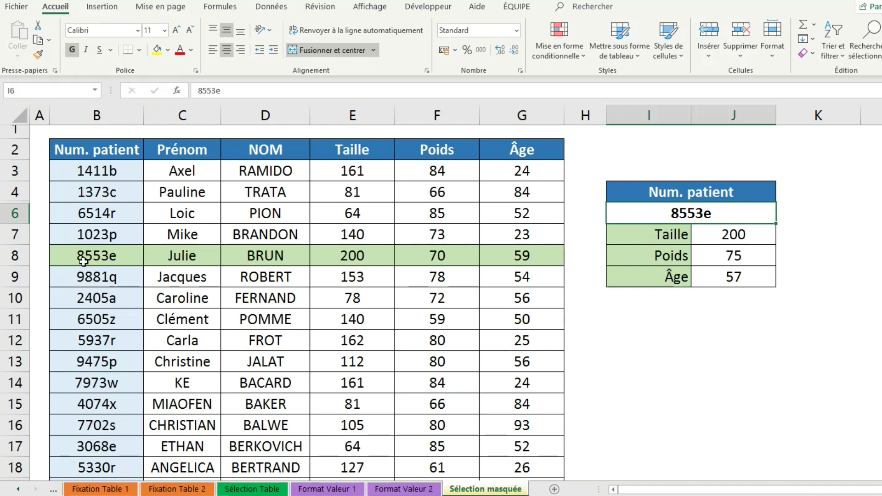
left_click(368, 257)
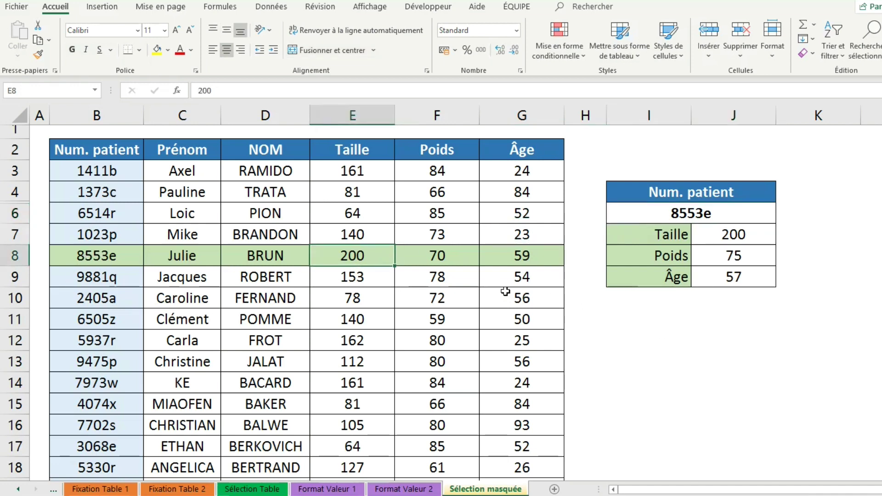
left_click(451, 257)
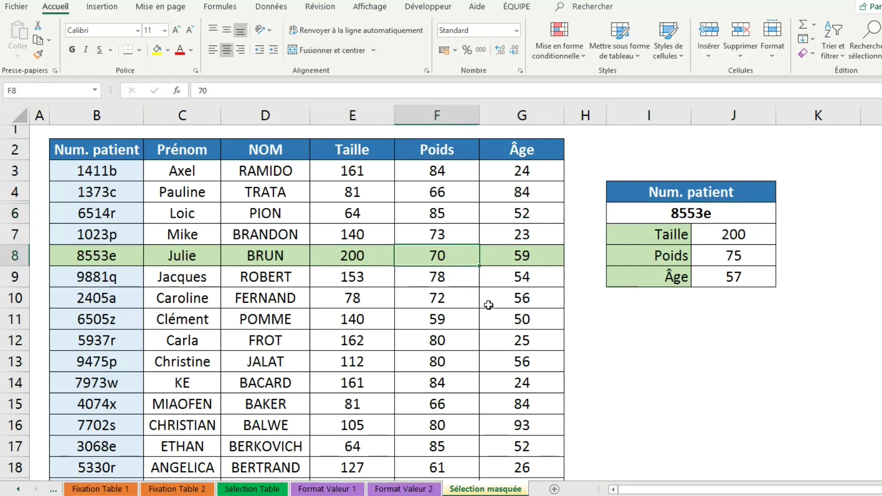
left_click(539, 261)
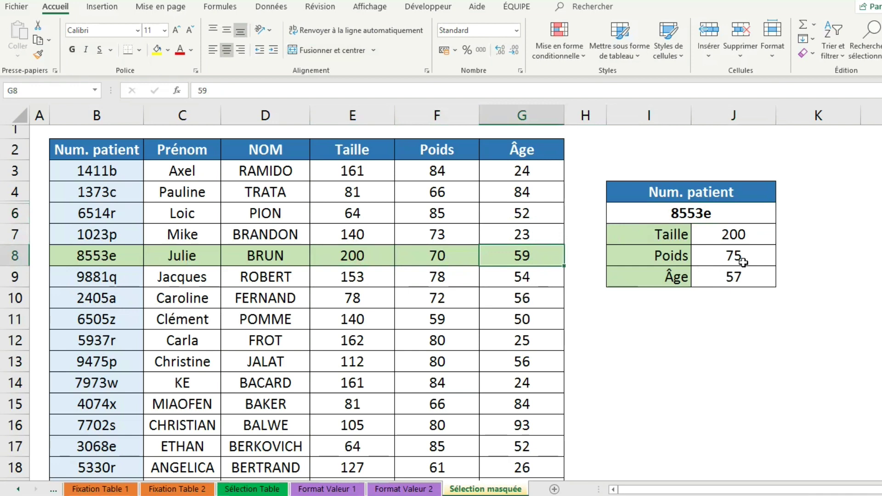
- Examine the valeur_cherchée, TablePatients range and no_index_col arguments of the Taille RECHERCHEV formula in J7
left_click(743, 237)
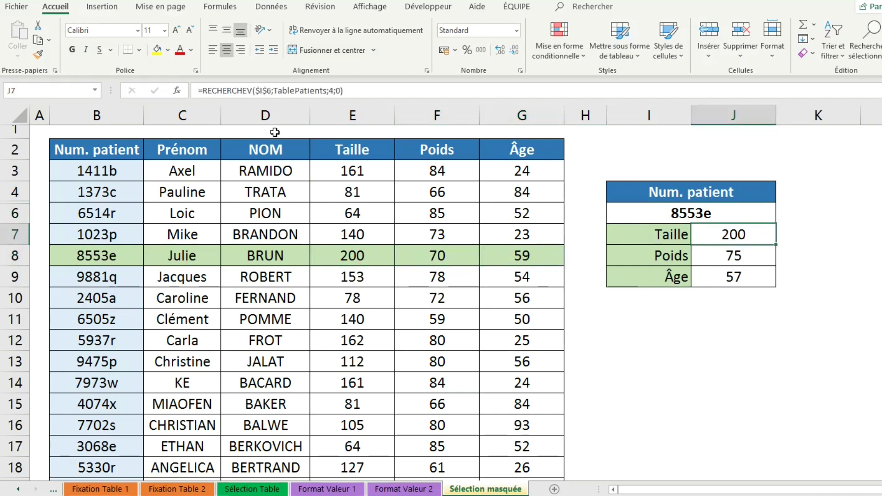
left_click(266, 91)
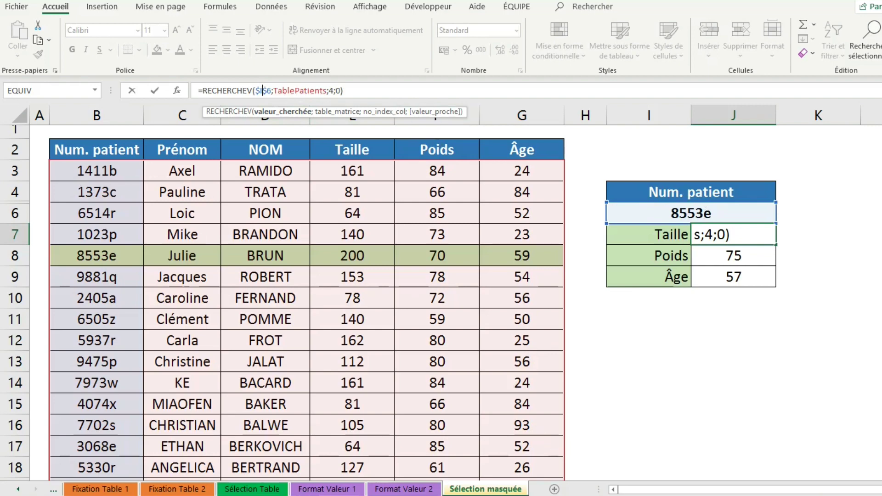
scroll(299, 299, "down", 2)
scroll(298, 298, "up", 2)
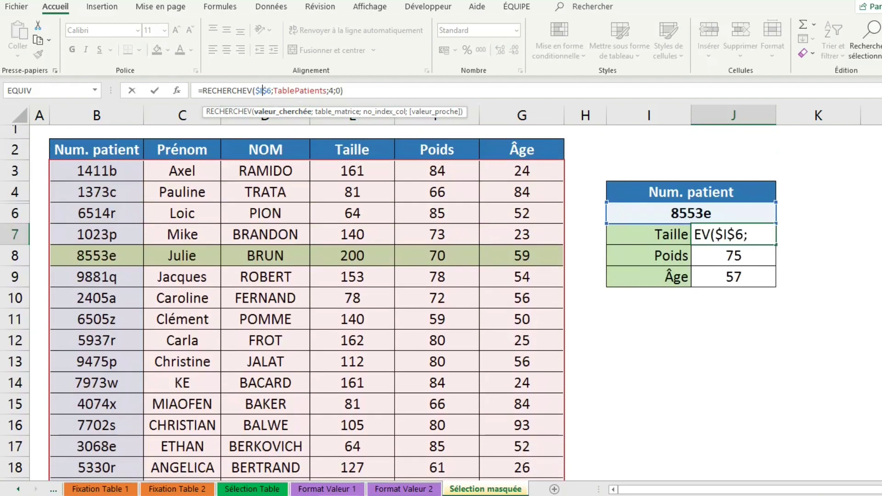
left_click(378, 111)
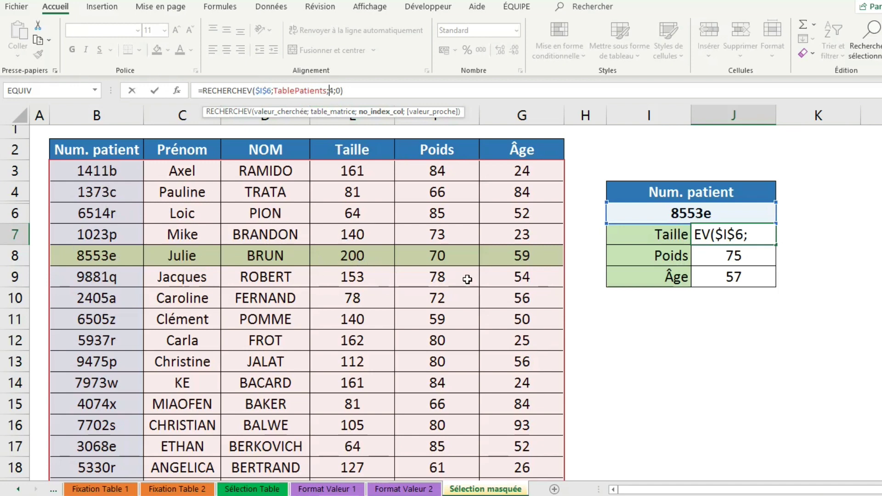
key("Return")
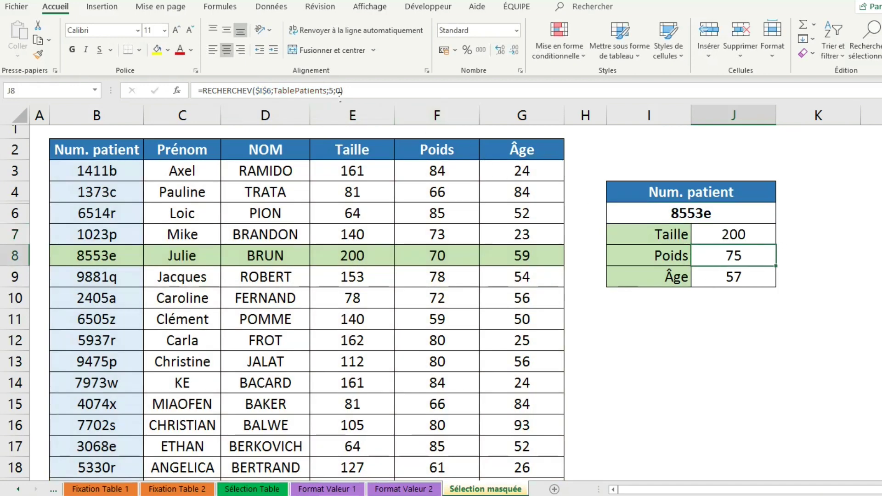
- Compare the column indexes of the Taille, Poids and Âge formulas in J7:J9 and examine the table_matrice argument in J9
key("Return")
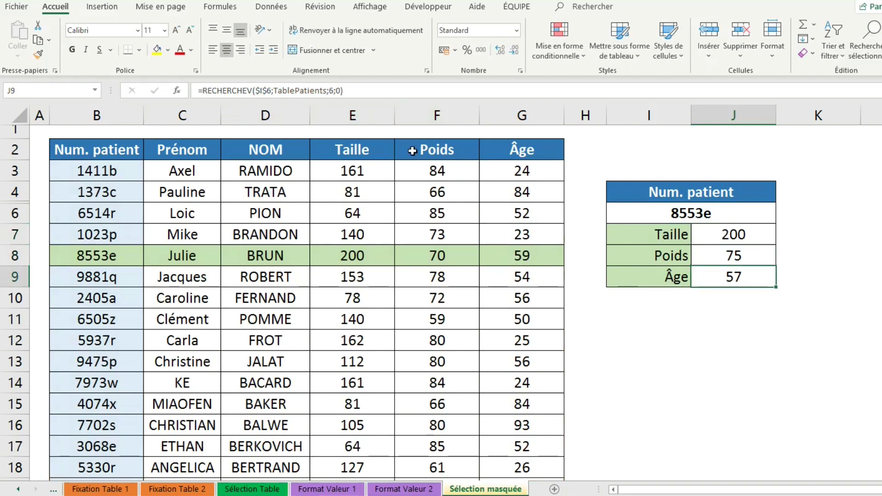
key("Up")
key("Up")
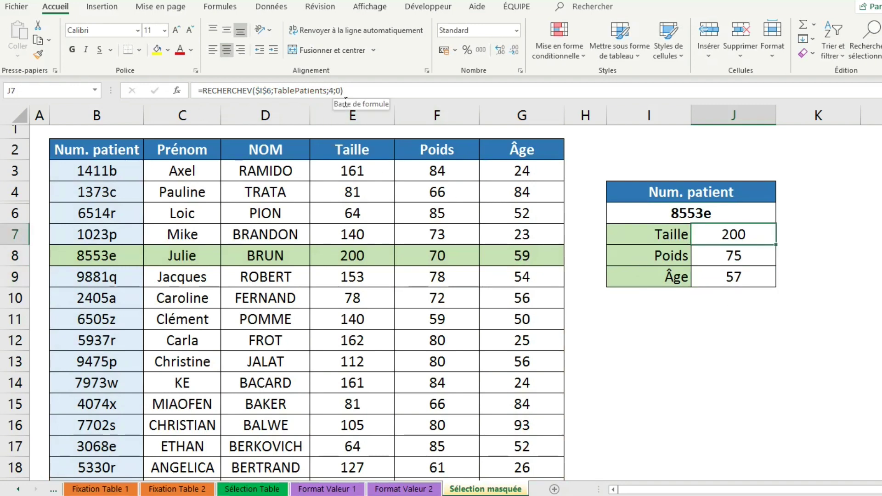
key("Down")
key("Down")
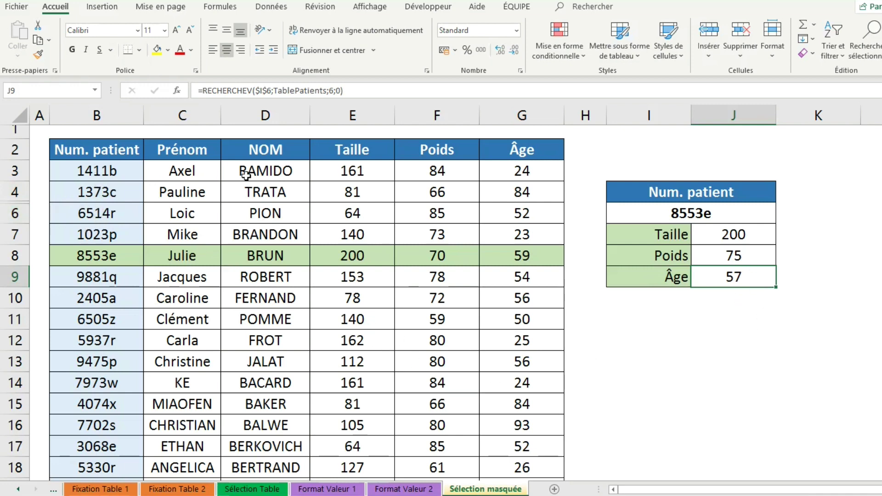
left_click(311, 91)
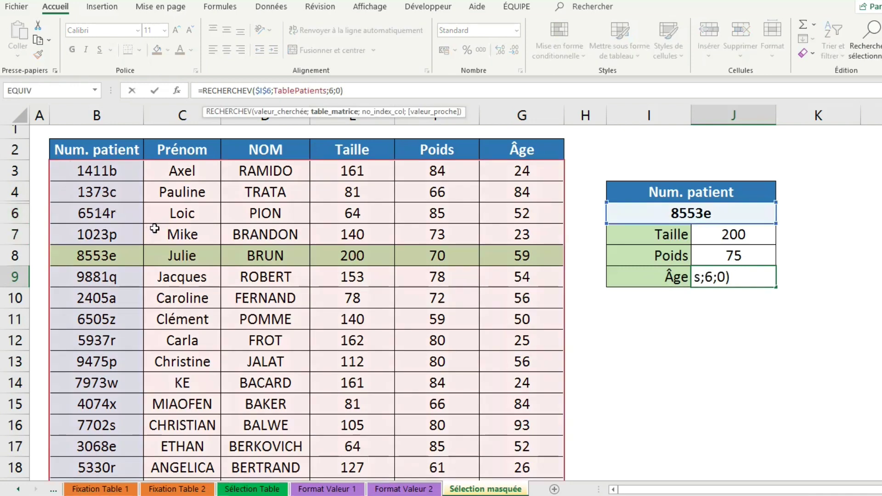
key("Return")
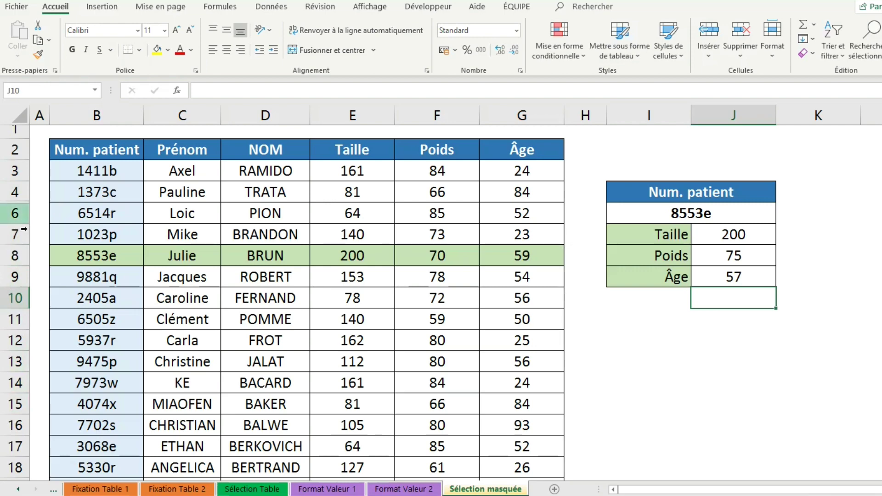
- Unhide row 5, which is masked between rows 4 and 6 of the patient table
left_click(104, 228)
scroll(105, 224, "down", 2)
scroll(105, 224, "up", 2)
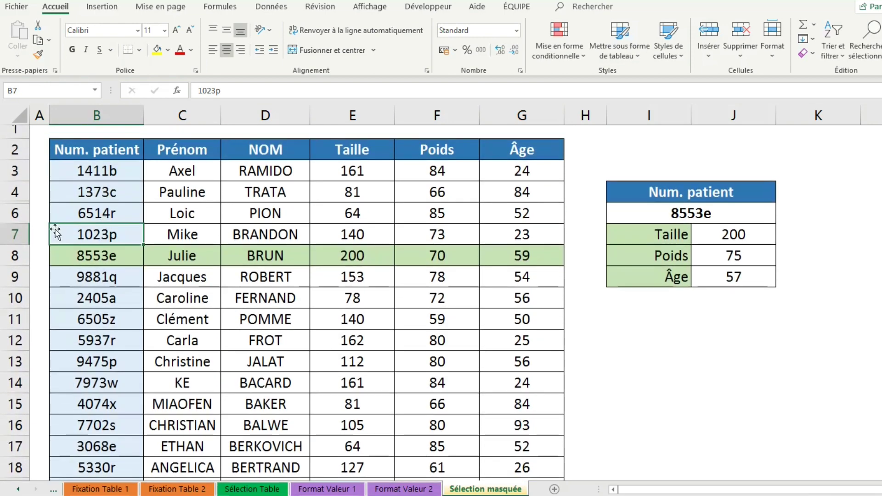
left_click_drag(28, 197, 28, 222)
right_click(28, 222)
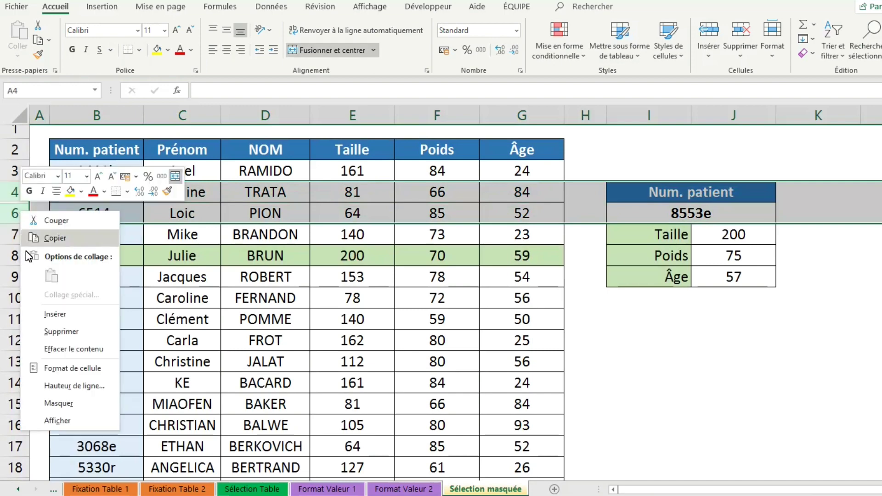
left_click(73, 420)
left_click(169, 372)
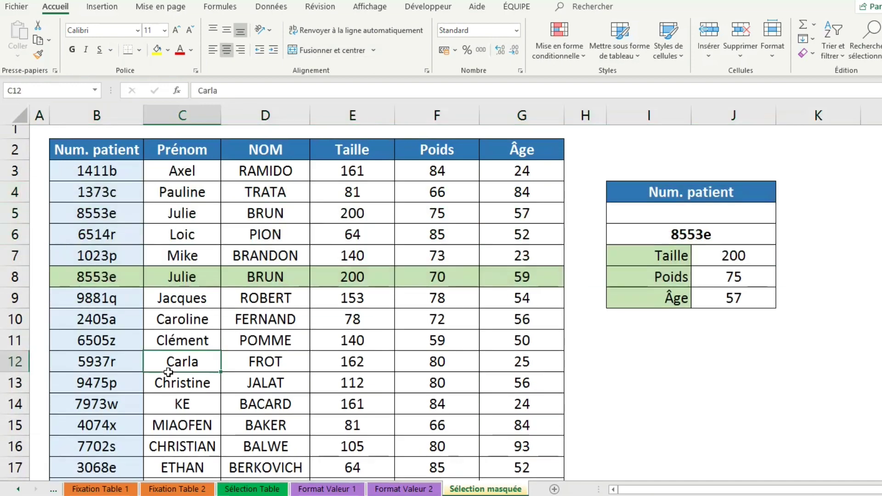
- Compare the Taille, Poids and Âge values in row 5 with the lookup results and the highlighted duplicate patient row
left_click(117, 221)
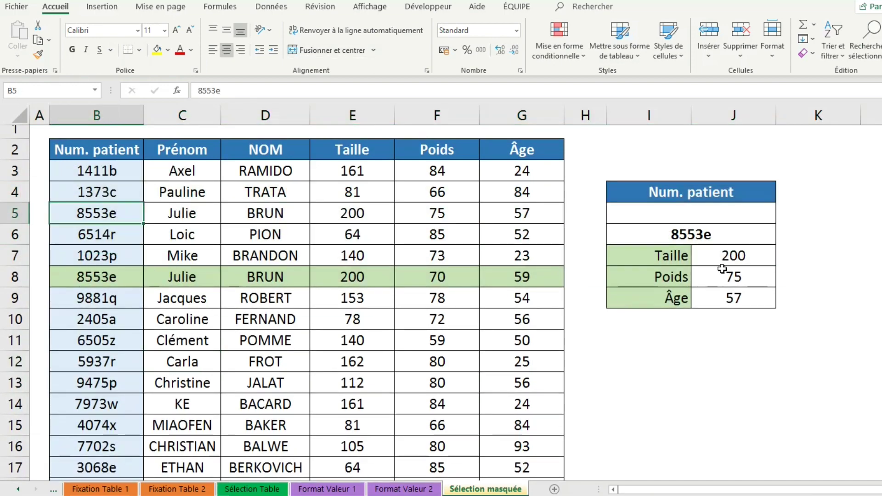
left_click(718, 239)
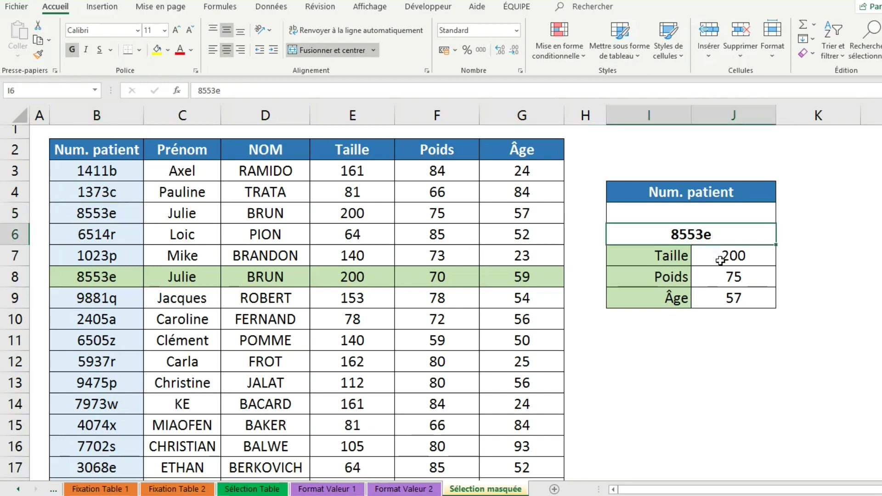
left_click(365, 220)
left_click(456, 220)
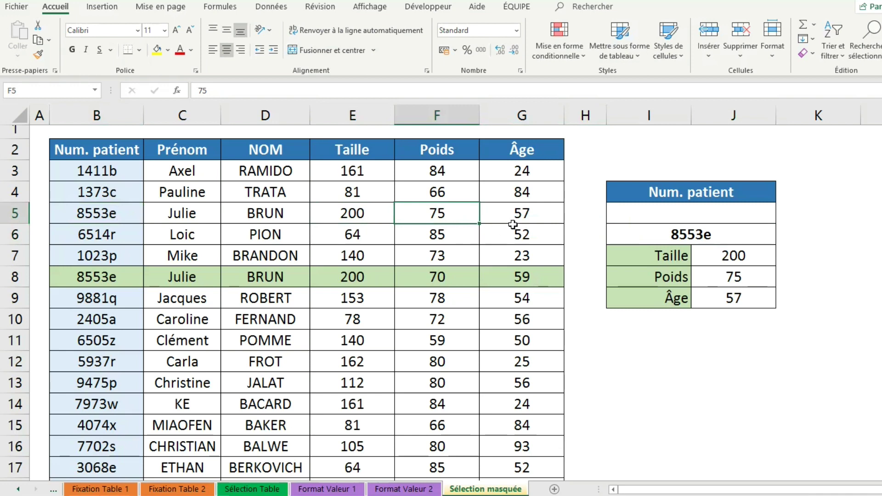
left_click(524, 215)
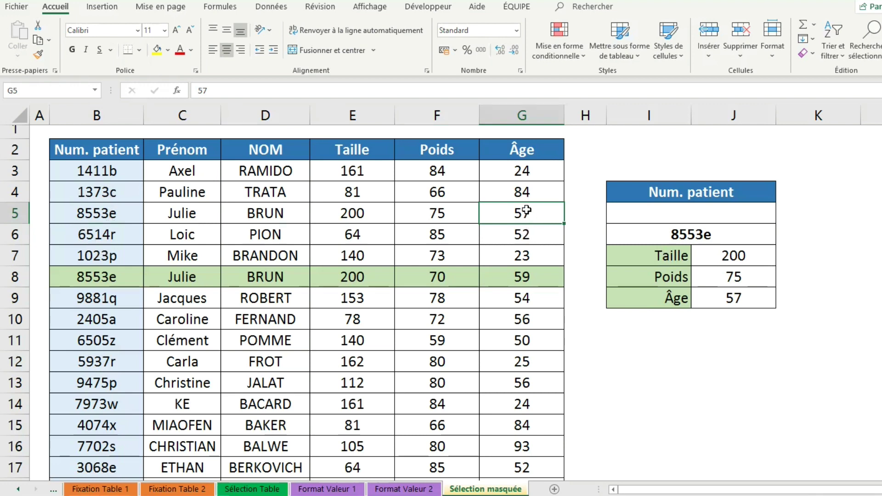
left_click(532, 286)
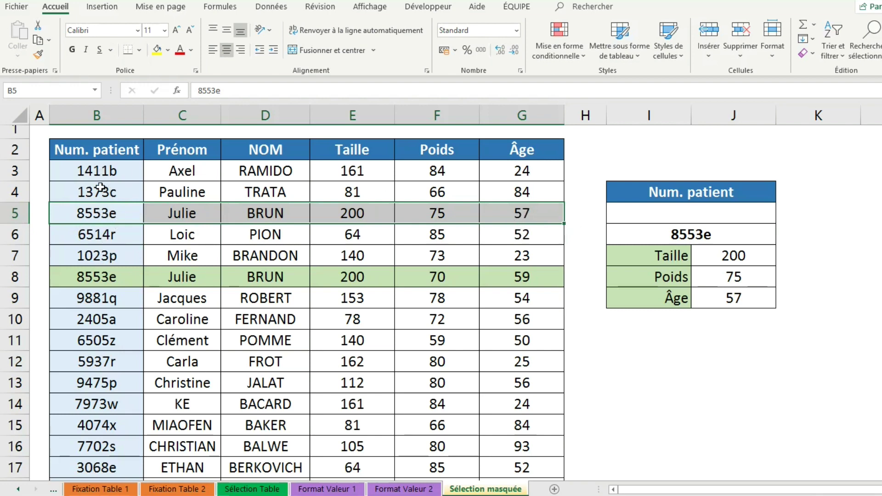
- Delete the duplicate patient's entire row 5 from the sheet
left_click(15, 213)
right_click(15, 213)
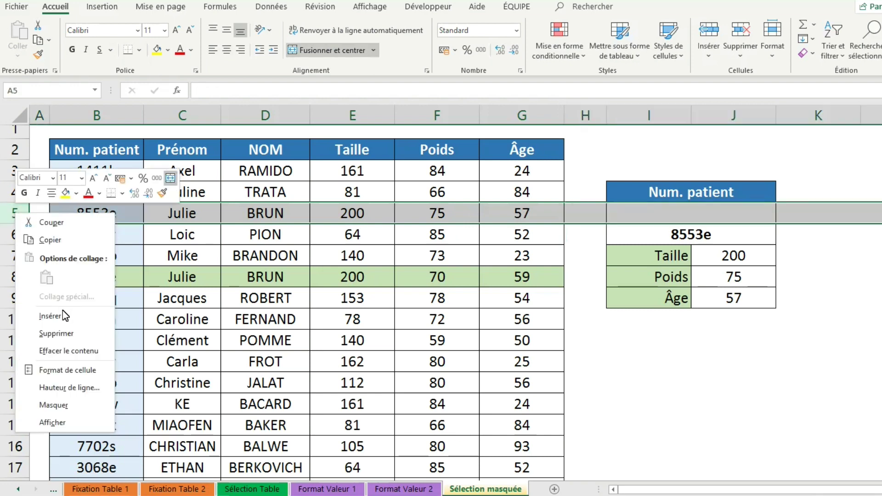
left_click(56, 333)
- Check the Poids and Âge lookup results in J7:J8 against the highlighted patient's row in B7:G7
left_click(753, 265)
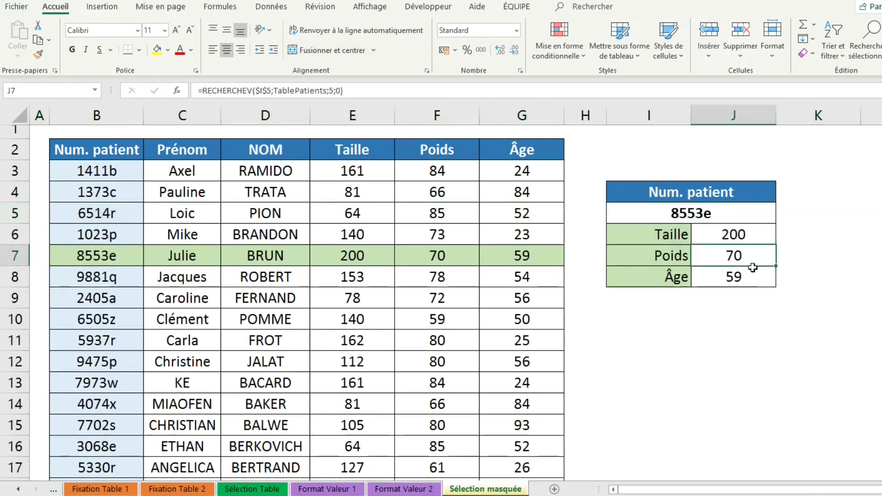
left_click(750, 276)
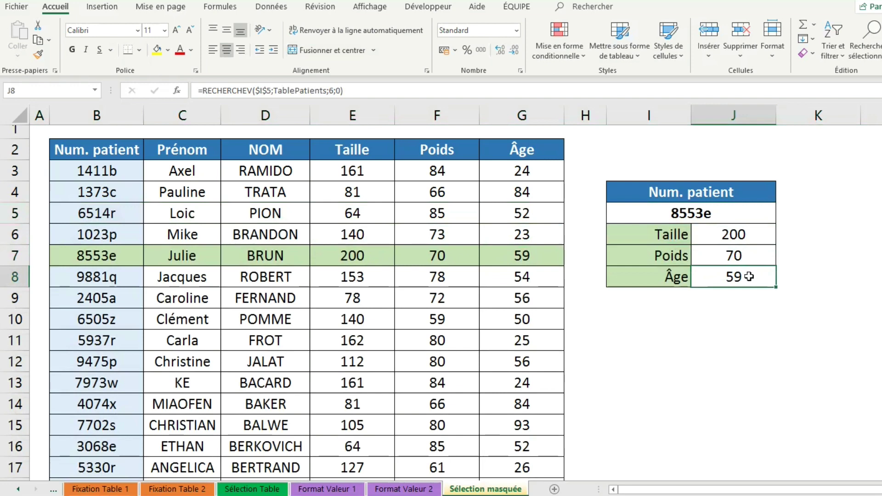
left_click_drag(75, 267, 538, 259)
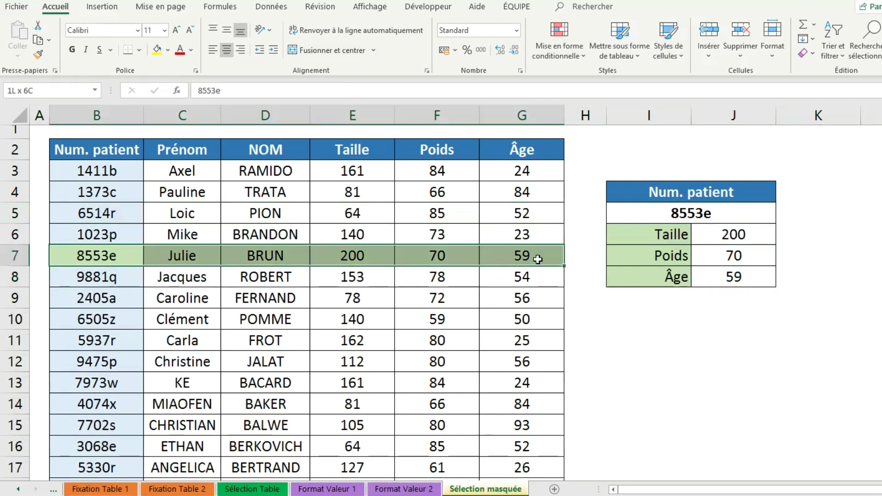
left_click(691, 339)
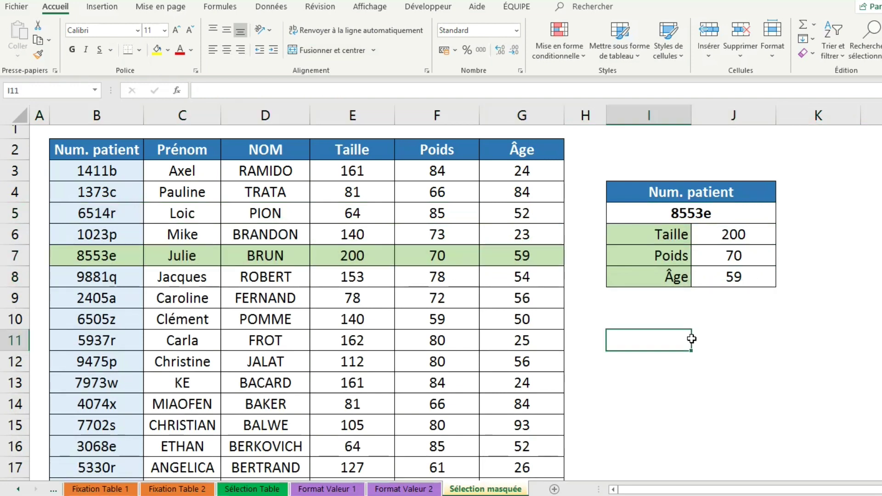